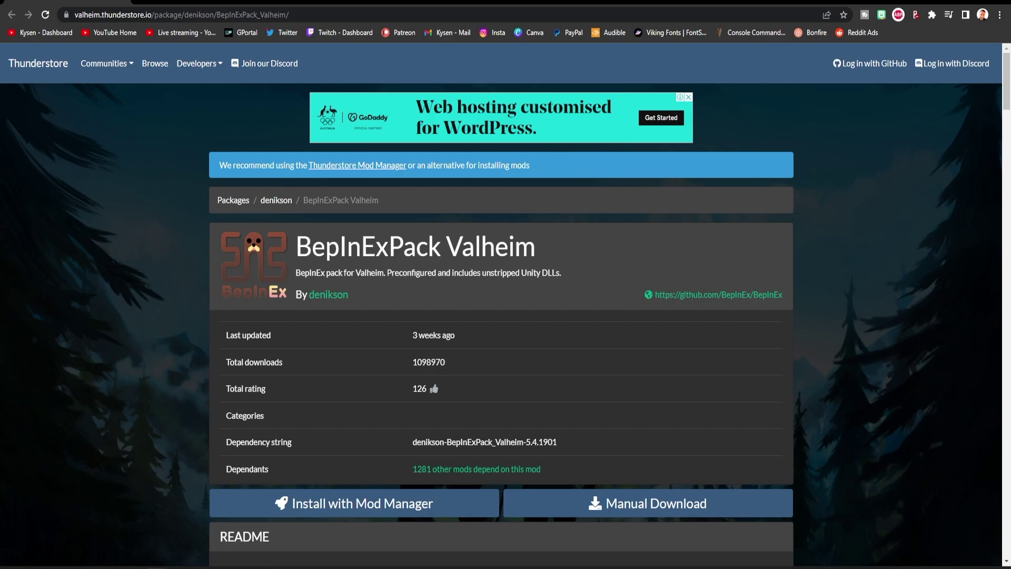
Step: Manually download the BepInExPack Valheim package and move the downloaded zip to the desktop
{"action": "left_click", "coordinate": [725, 508]}
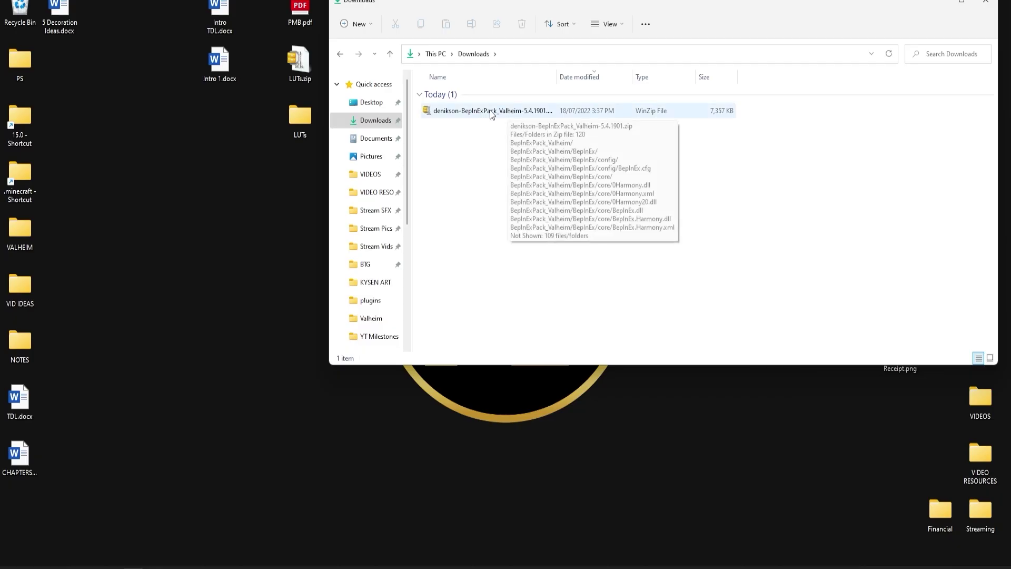
{"action": "left_click_drag", "start_coordinate": [477, 112], "coordinate": [141, 228]}
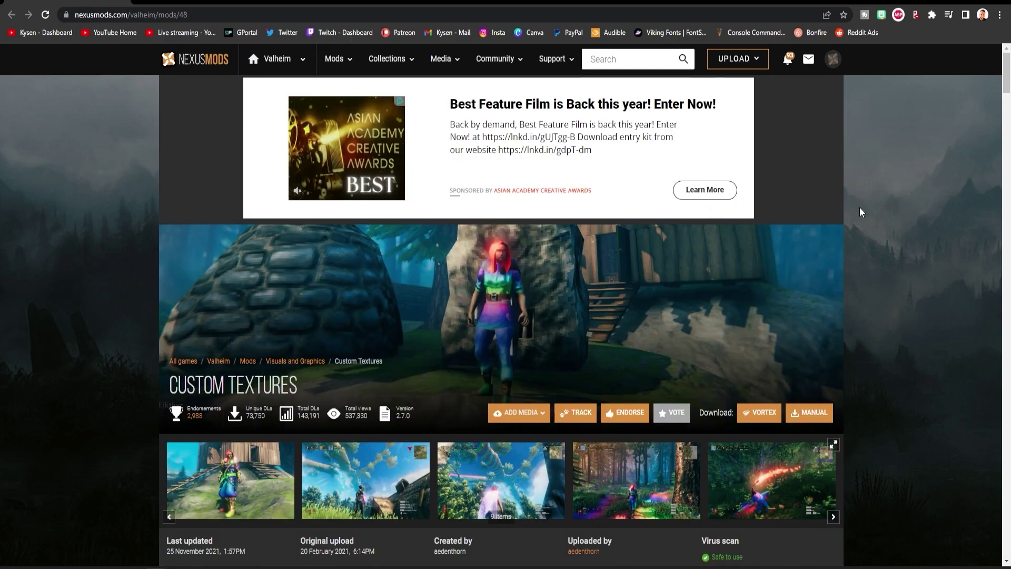
Step: Manually download the main Custom Textures file using the free slow download and place its zip on the desktop
{"action": "scroll", "coordinate": [858, 208], "scroll_direction": "down", "scroll_amount": 1}
{"action": "scroll", "coordinate": [855, 208], "scroll_direction": "down", "scroll_amount": 2}
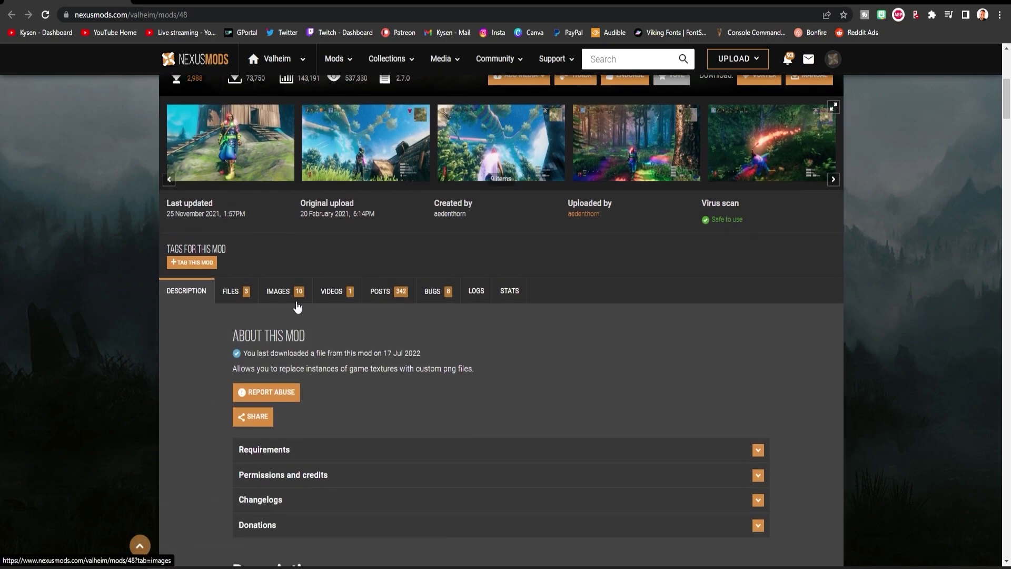
{"action": "left_click", "coordinate": [230, 294]}
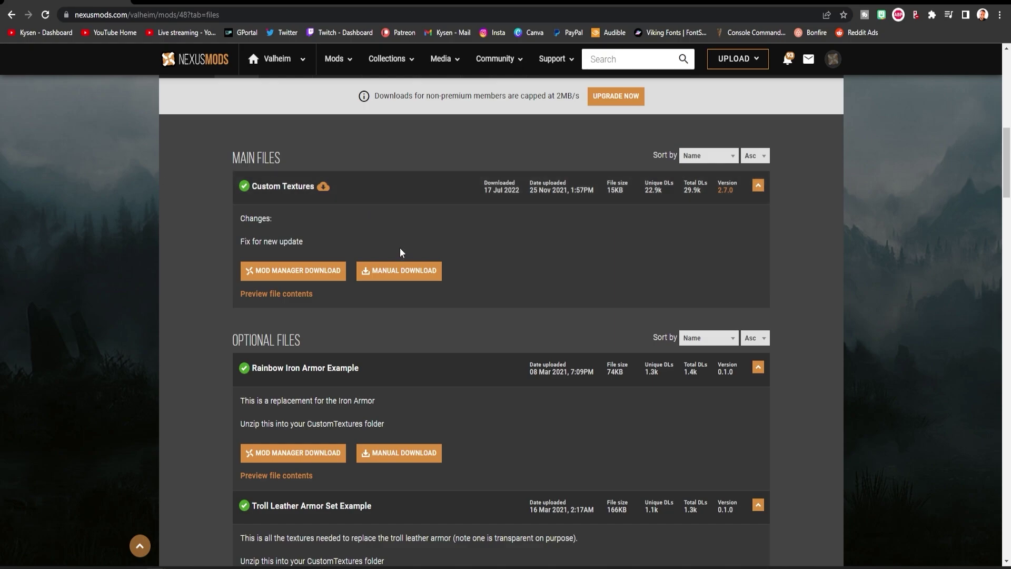
{"action": "left_click", "coordinate": [420, 277]}
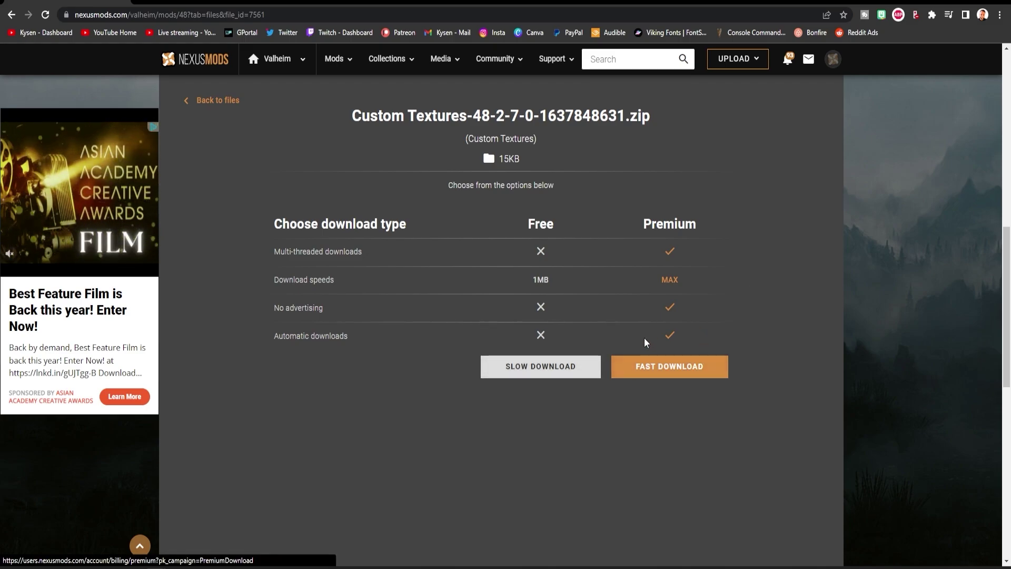
{"action": "left_click", "coordinate": [530, 366]}
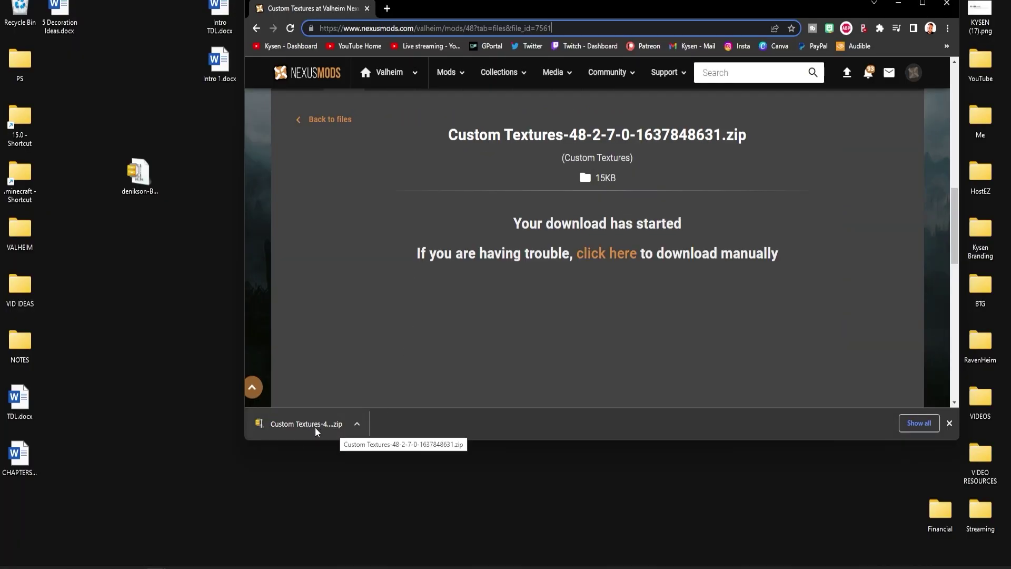
{"action": "left_click_drag", "start_coordinate": [286, 425], "coordinate": [197, 173]}
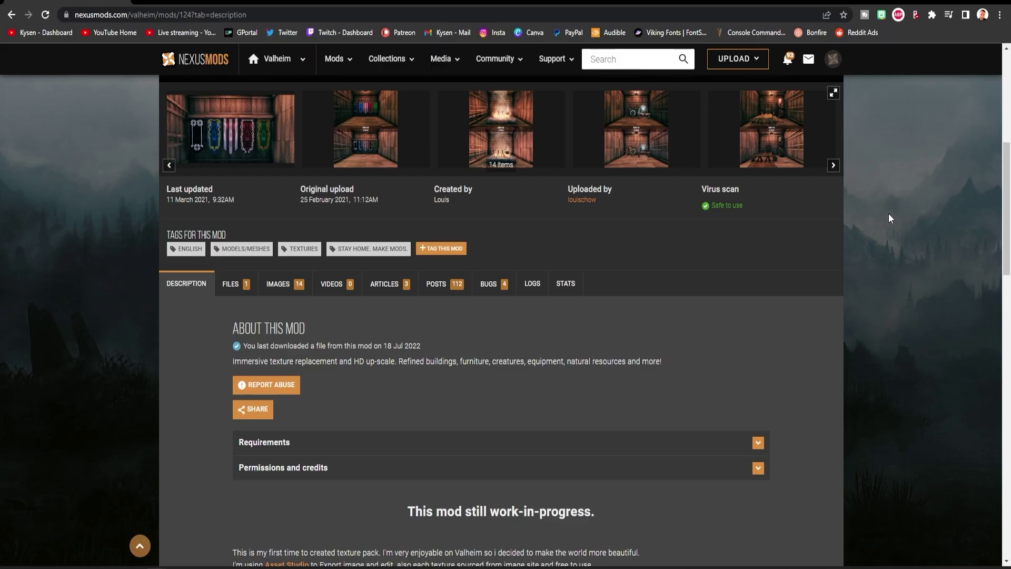
Step: Manually download the Louis Texture Pack and place its zip on the desktop beside the other two mod archives
{"action": "scroll", "coordinate": [880, 214], "scroll_direction": "up", "scroll_amount": 5}
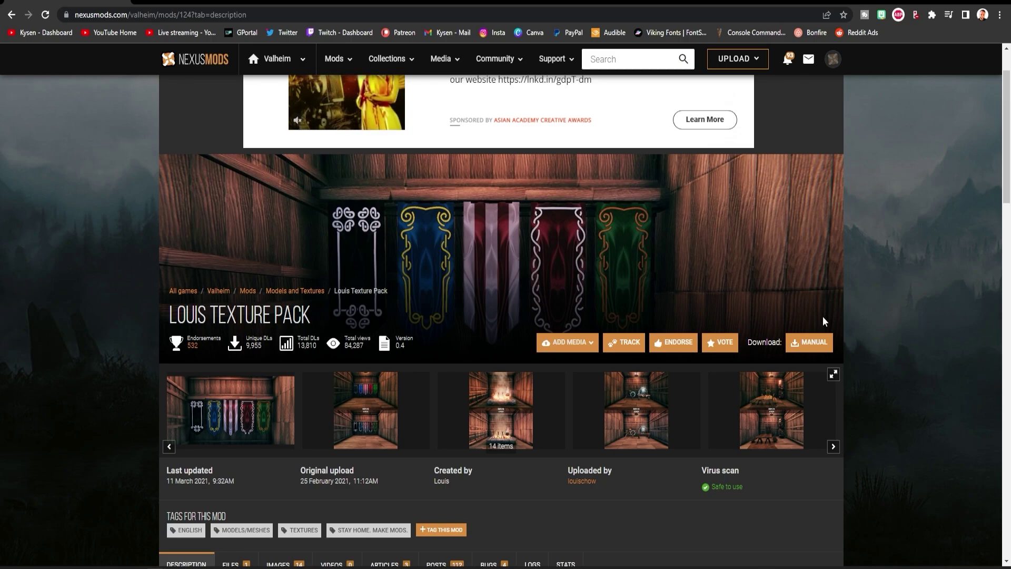
{"action": "left_click", "coordinate": [805, 344]}
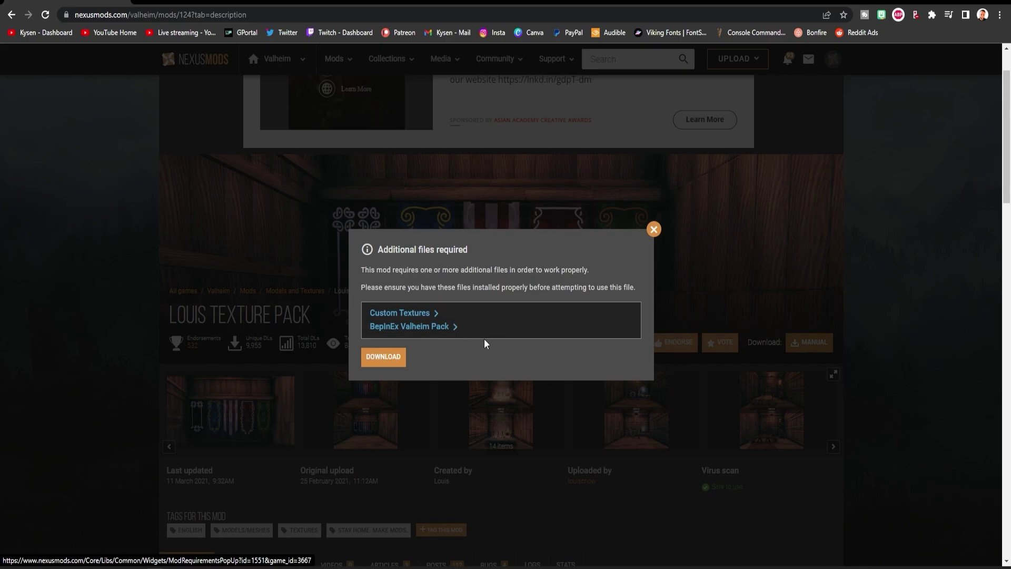
{"action": "left_click", "coordinate": [386, 361]}
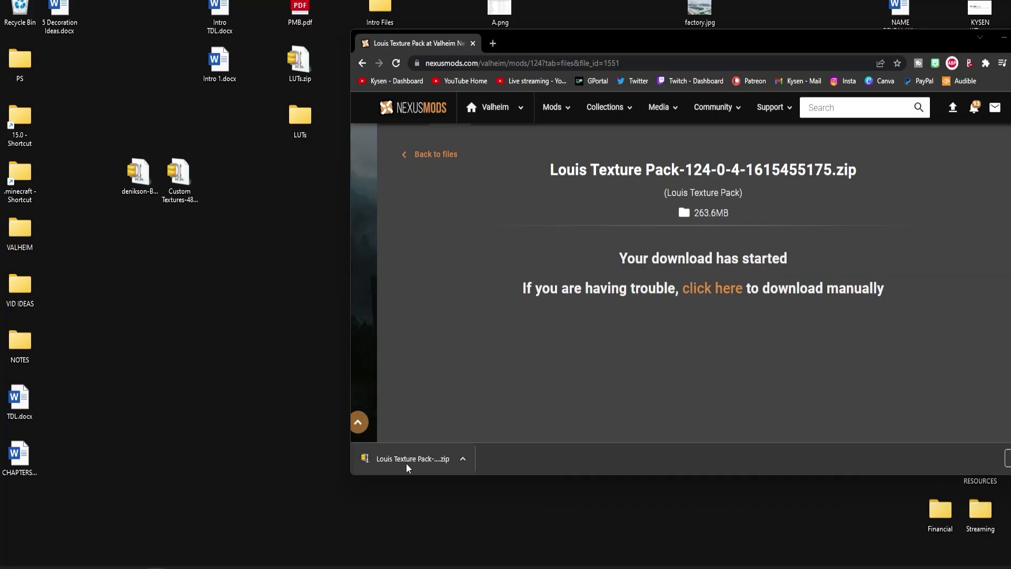
{"action": "left_click_drag", "start_coordinate": [408, 462], "coordinate": [232, 184]}
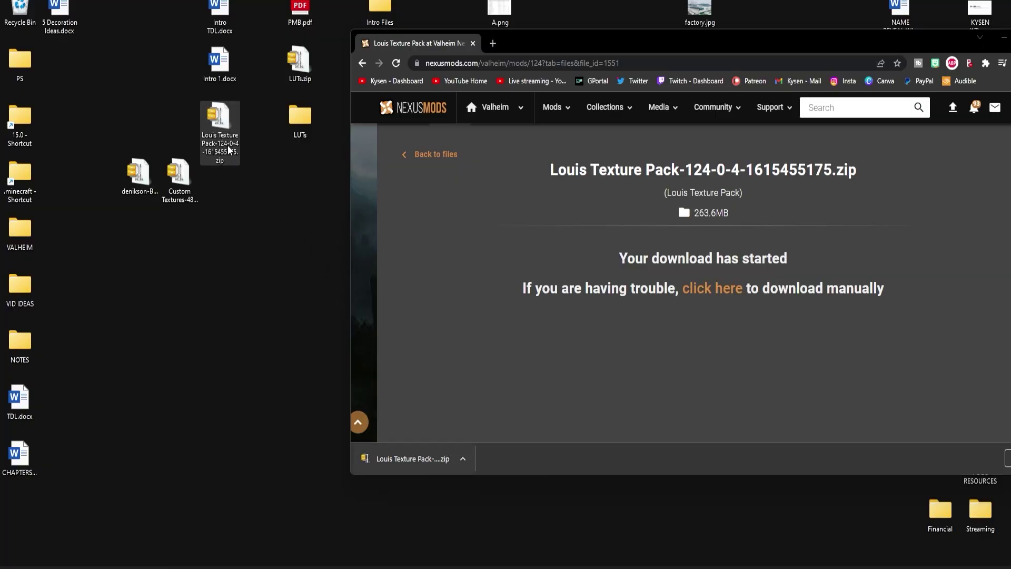
{"action": "key", "text": "super+d"}
{"action": "left_click_drag", "start_coordinate": [100, 136], "coordinate": [264, 231]}
{"action": "left_click", "coordinate": [272, 214]}
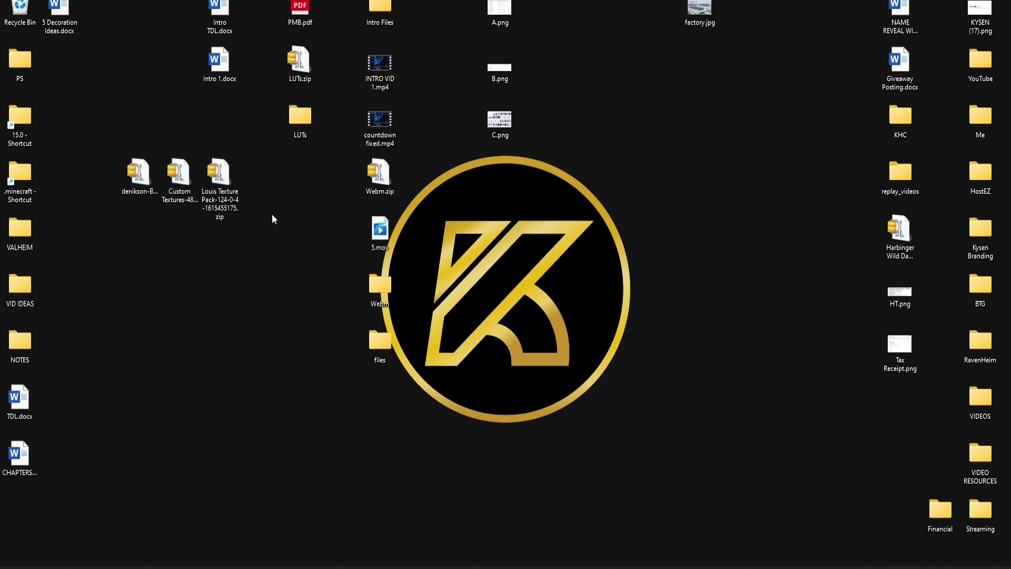
Step: Extract the BepInExPack Valheim zip to its own folder on the desktop and check the extracted folder
{"action": "left_click", "coordinate": [139, 178]}
{"action": "right_click", "coordinate": [138, 176]}
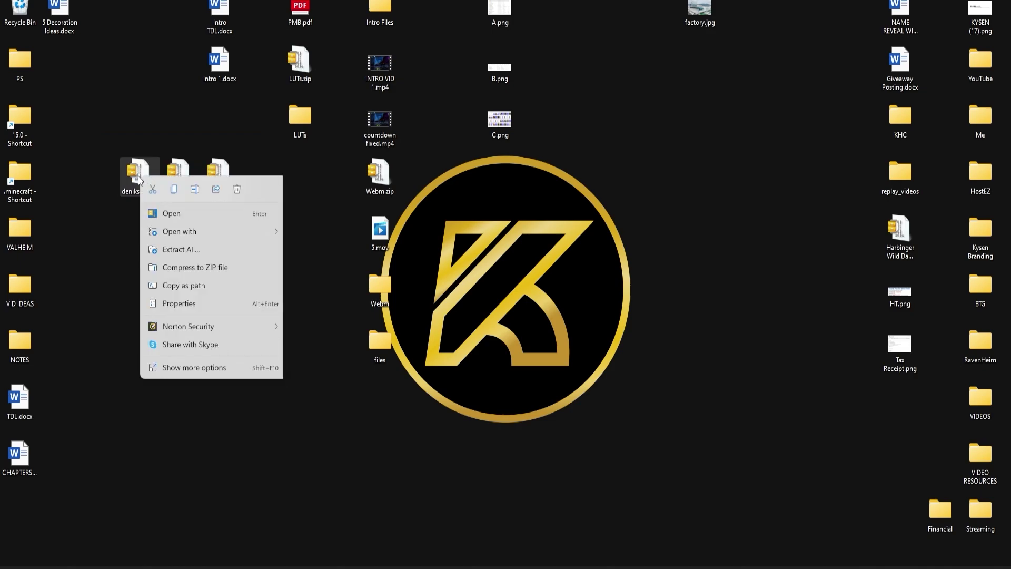
{"action": "left_click", "coordinate": [198, 252]}
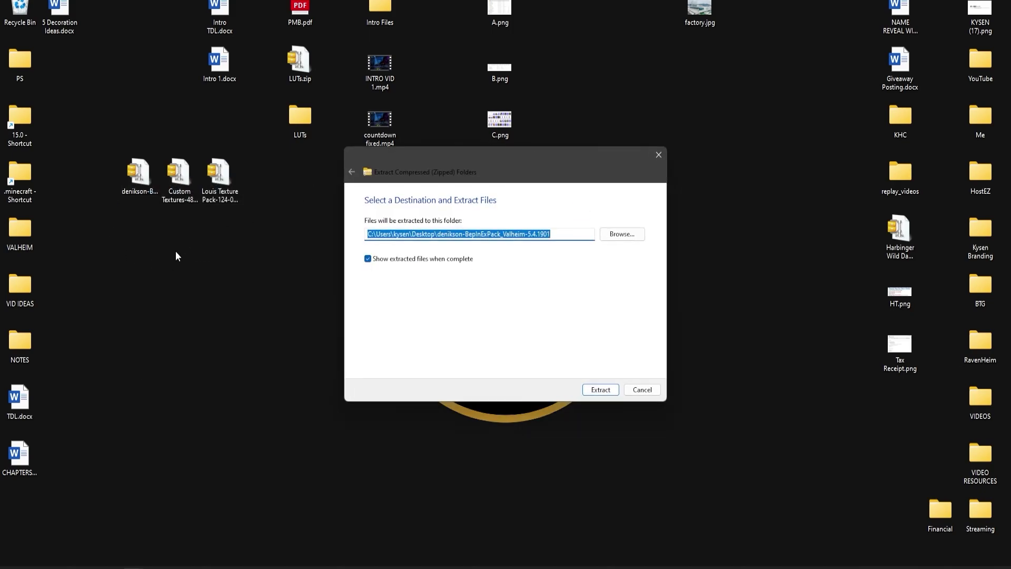
{"action": "left_click", "coordinate": [600, 389]}
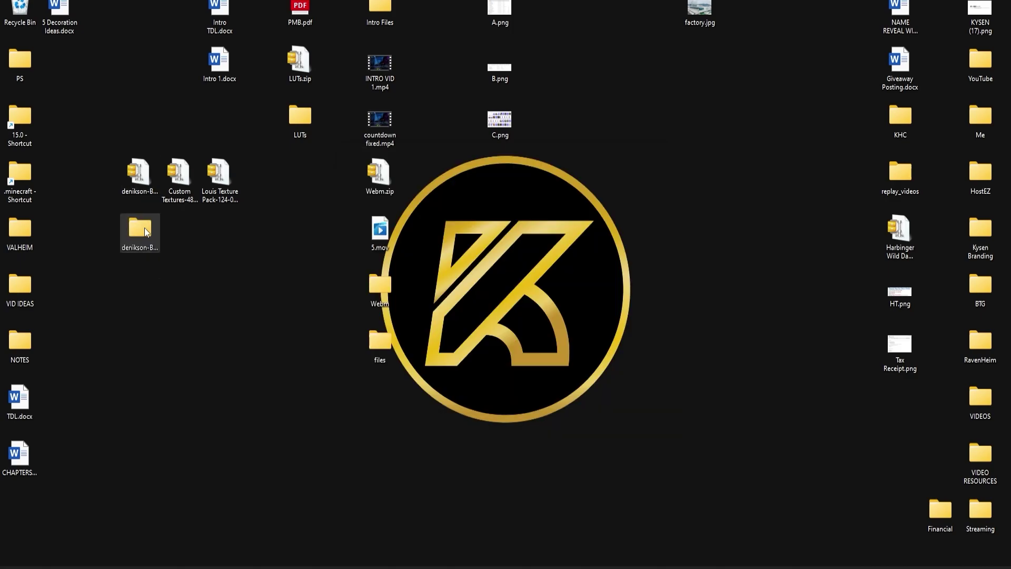
{"action": "double_click", "coordinate": [140, 227]}
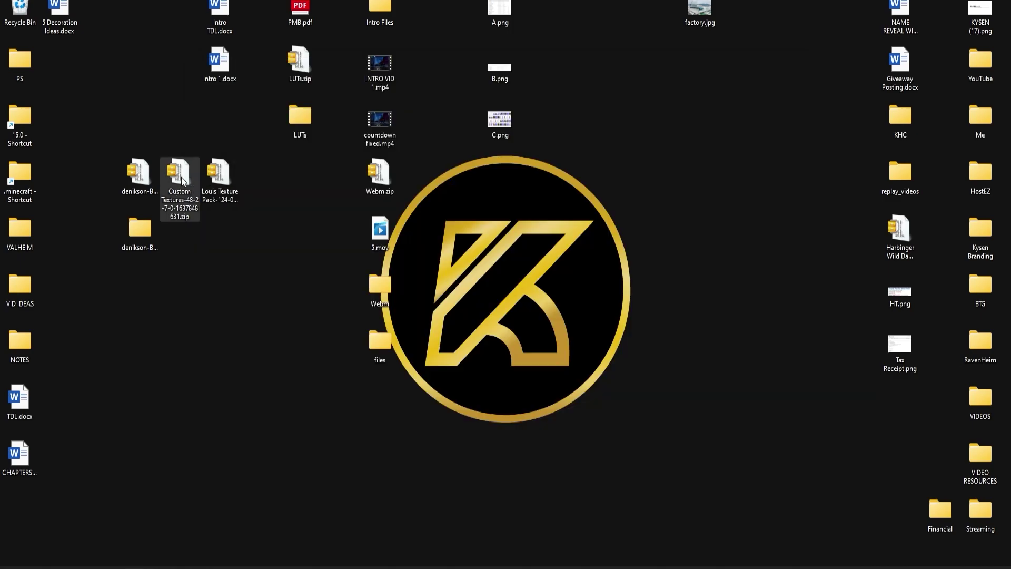
Step: Extract the Custom Textures zip to its own folder on the desktop
{"action": "right_click", "coordinate": [181, 181]}
{"action": "left_click", "coordinate": [260, 251]}
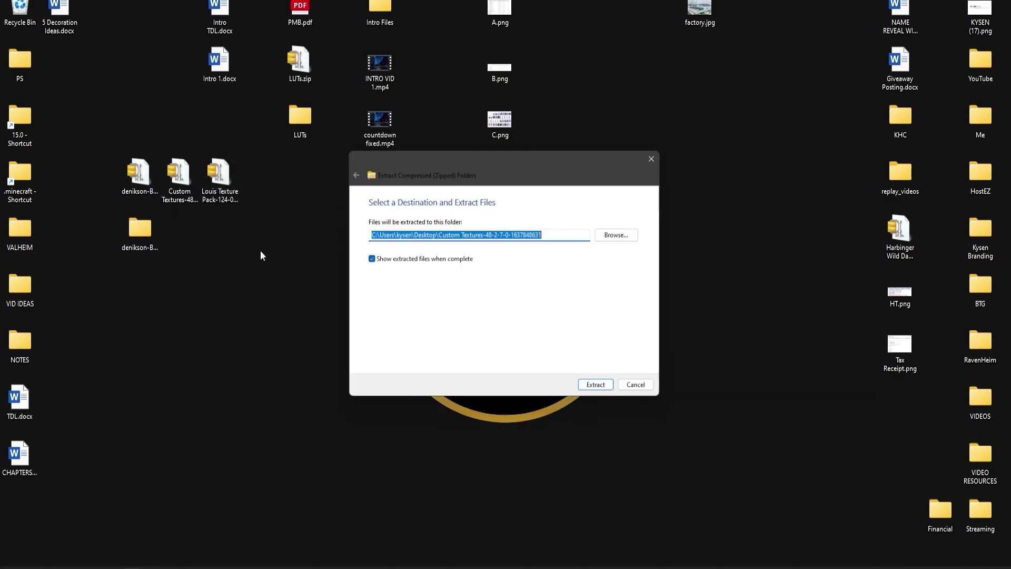
{"action": "left_click", "coordinate": [599, 390]}
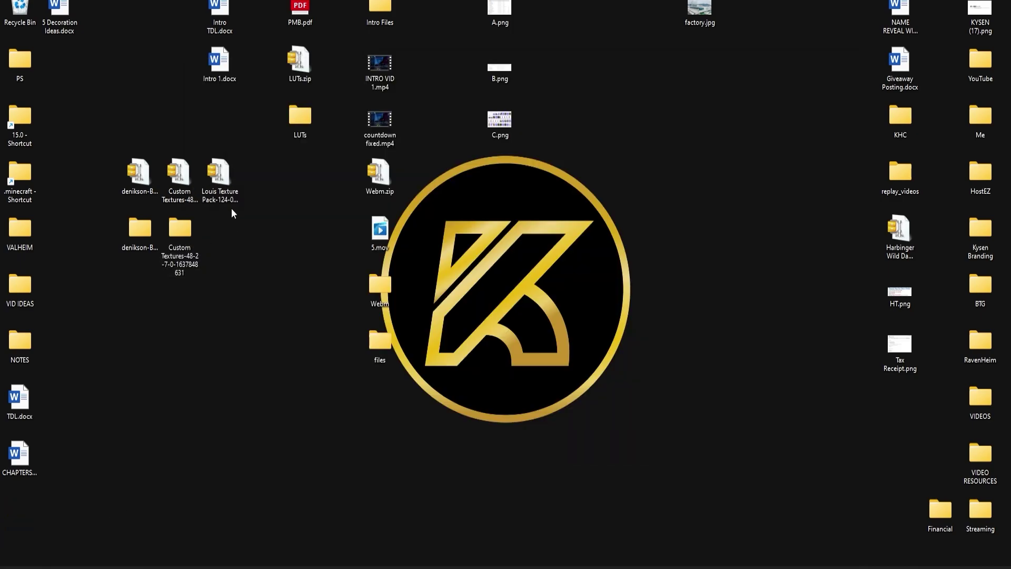
Step: Extract the Louis Texture Pack zip to its own folder on the desktop
{"action": "left_click", "coordinate": [220, 176]}
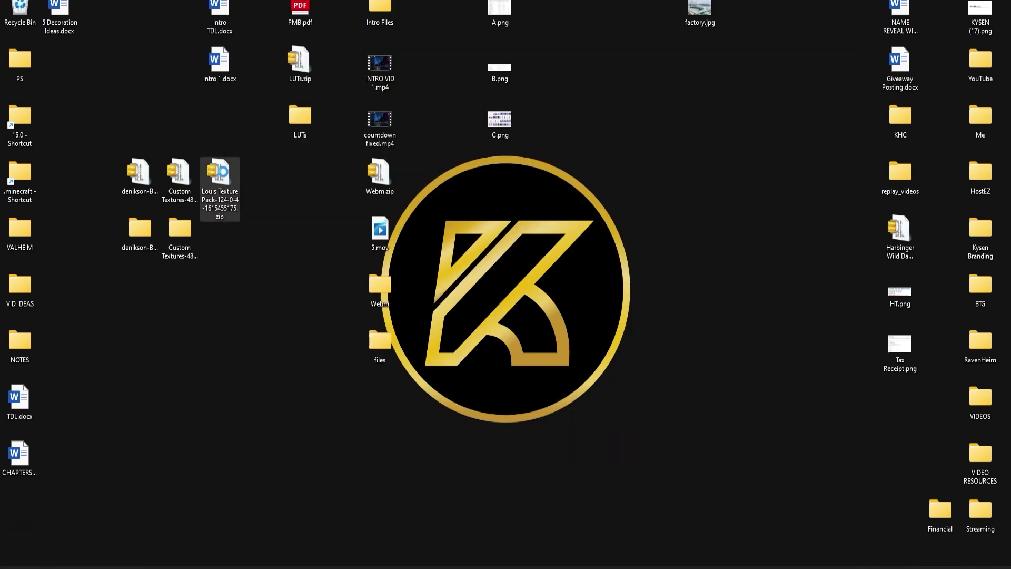
{"action": "right_click", "coordinate": [223, 174]}
{"action": "left_click", "coordinate": [265, 247]}
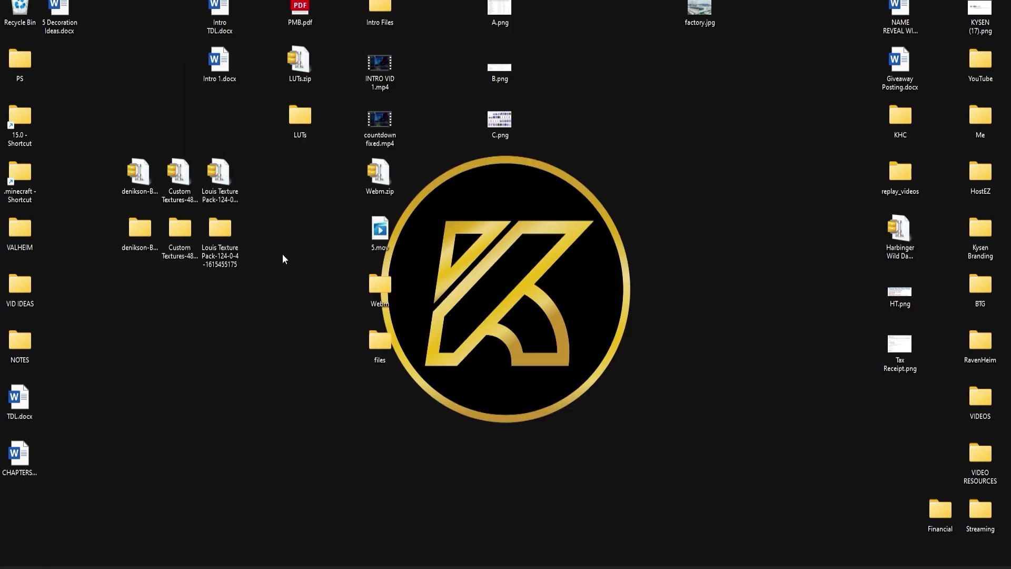
{"action": "left_click_drag", "start_coordinate": [283, 255], "coordinate": [107, 228]}
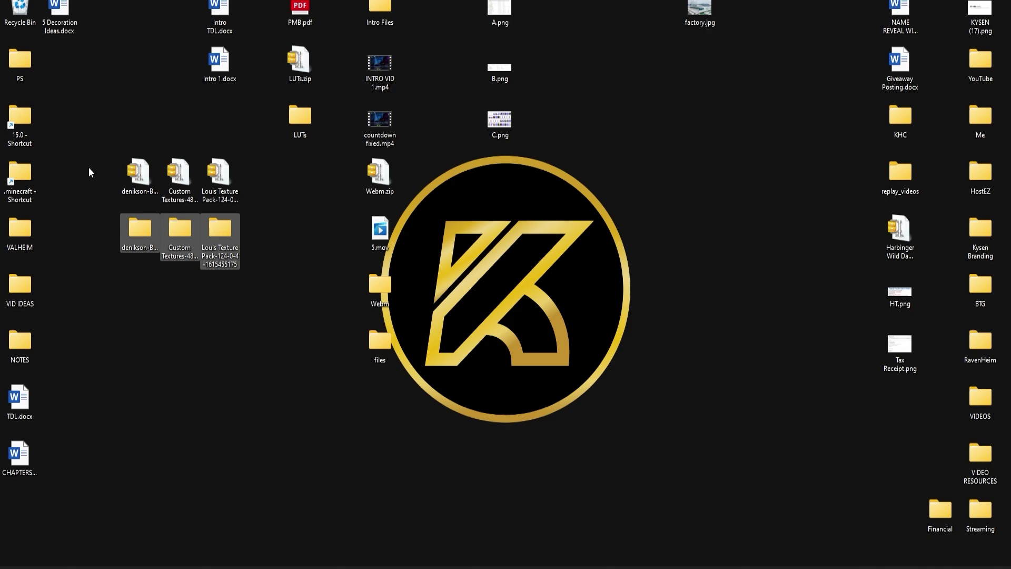
{"action": "left_click_drag", "start_coordinate": [88, 167], "coordinate": [238, 166]}
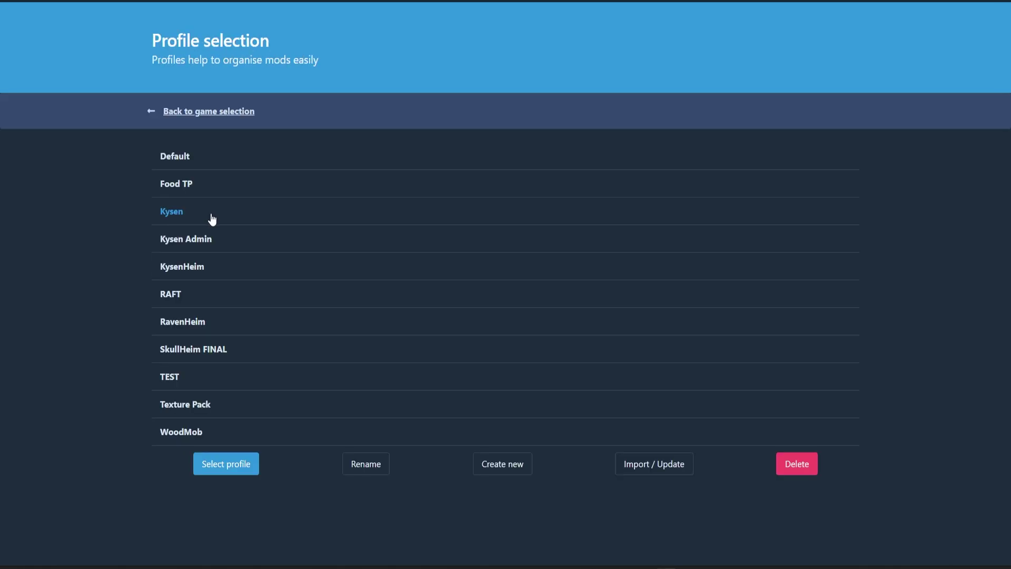
Step: In Thunderstore Mod Manager, load the highlighted Valheim profile and browse its profile folder from the settings
{"action": "left_click", "coordinate": [226, 463]}
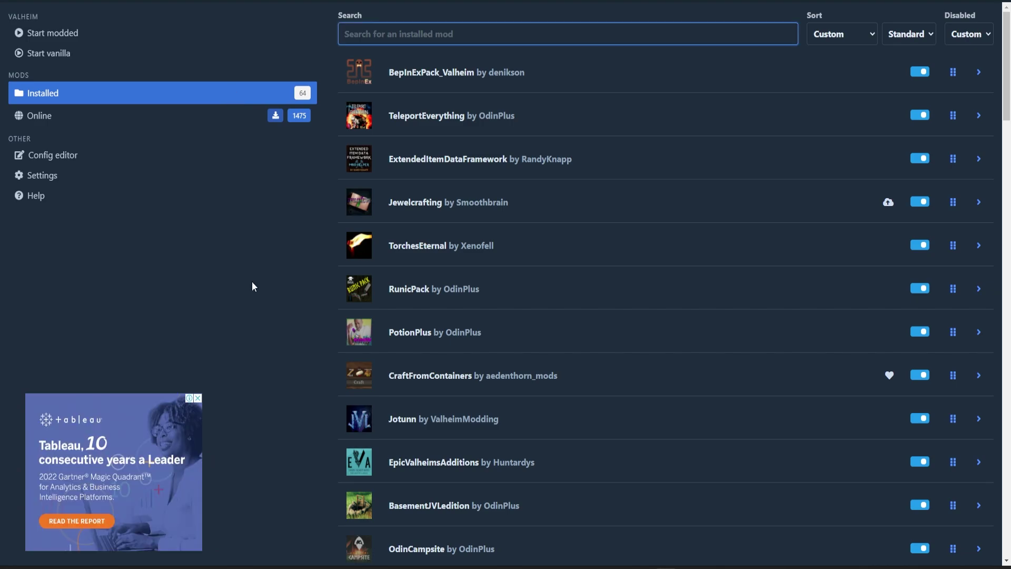
{"action": "left_click", "coordinate": [87, 181]}
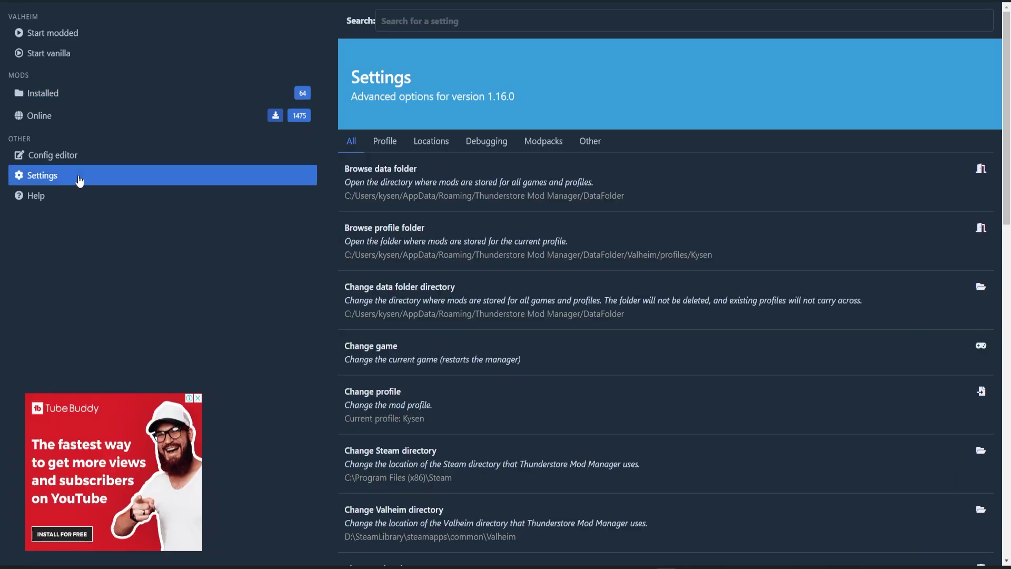
{"action": "left_click", "coordinate": [798, 243]}
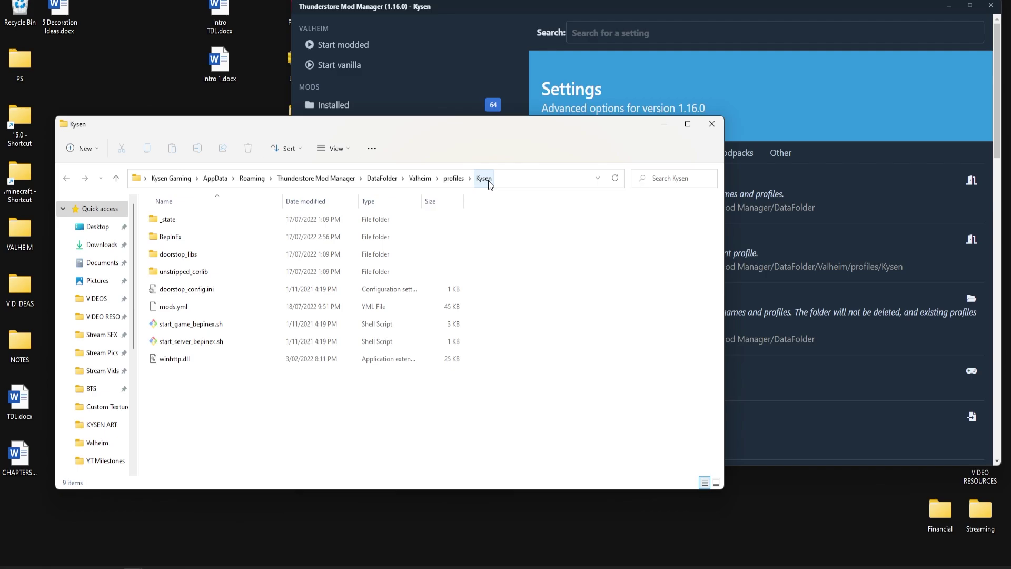
{"action": "left_click_drag", "start_coordinate": [488, 124], "coordinate": [663, 91]}
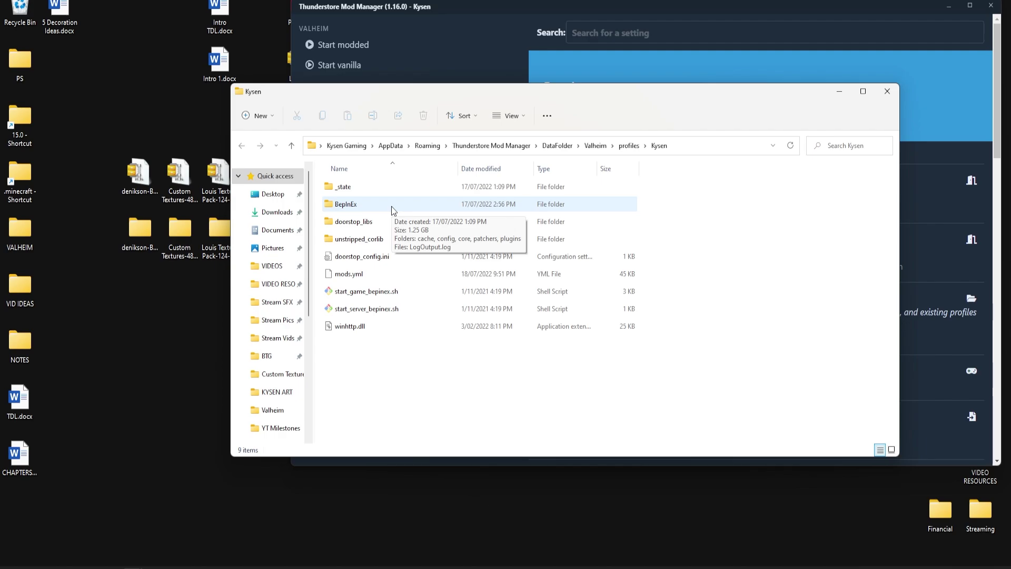
Step: Inspect the BepInExPack_Valheim folder inside the extracted BepInEx package, then return to the mod profile folder
{"action": "double_click", "coordinate": [133, 228]}
{"action": "left_click_drag", "start_coordinate": [526, 107], "coordinate": [363, 151]}
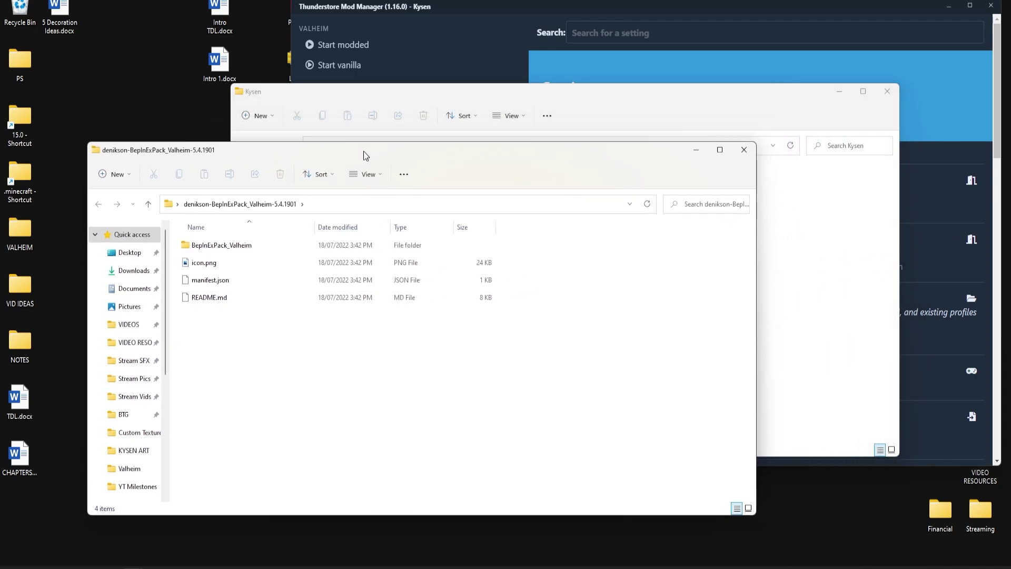
{"action": "double_click", "coordinate": [272, 251]}
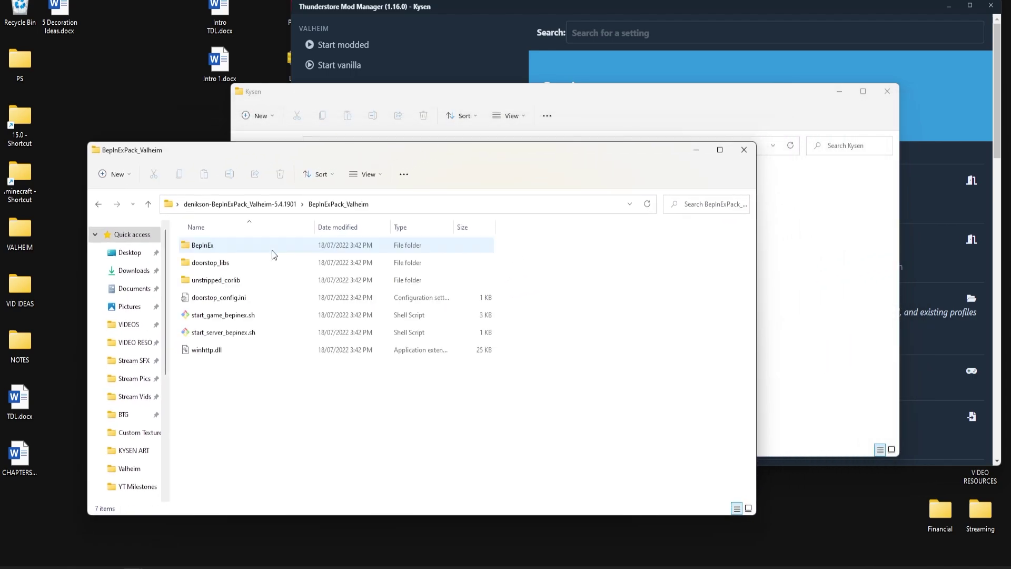
{"action": "left_click", "coordinate": [809, 295]}
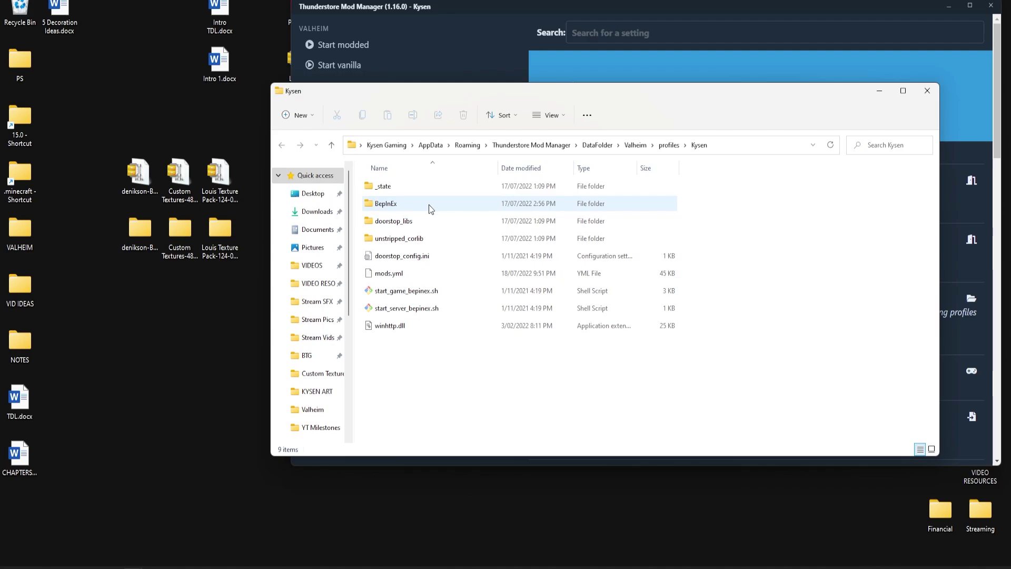
Step: Move CustomTextures.dll from the extracted Custom Textures folder into the profile's BepInEx plugins folder
{"action": "double_click", "coordinate": [429, 204]}
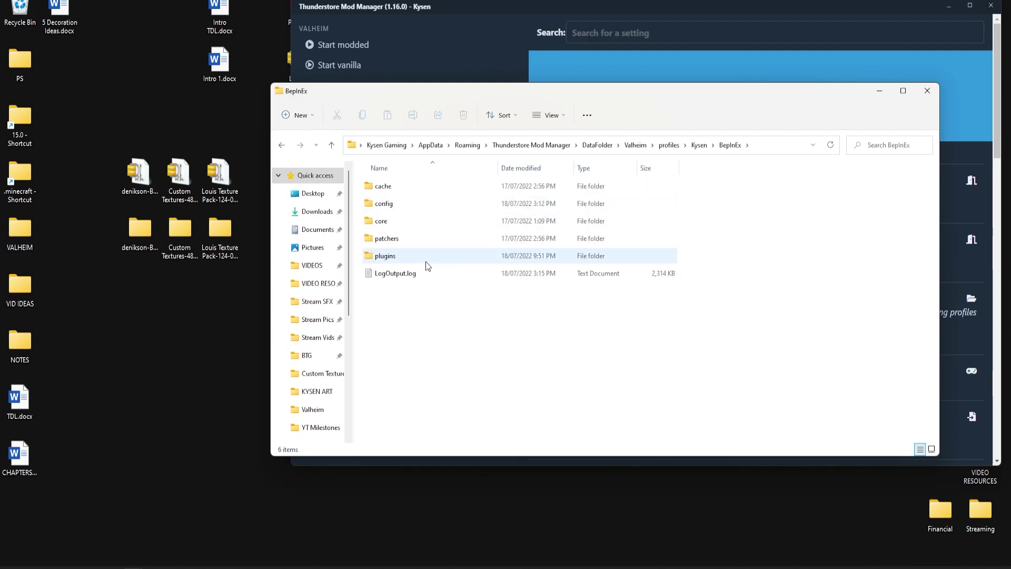
{"action": "double_click", "coordinate": [425, 256]}
{"action": "key", "text": "End"}
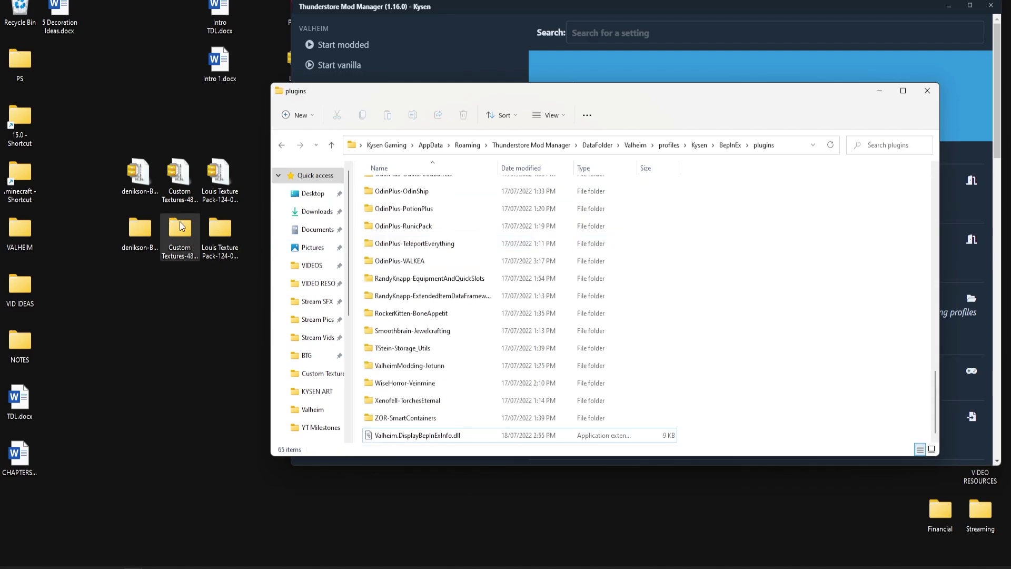
{"action": "double_click", "coordinate": [179, 223]}
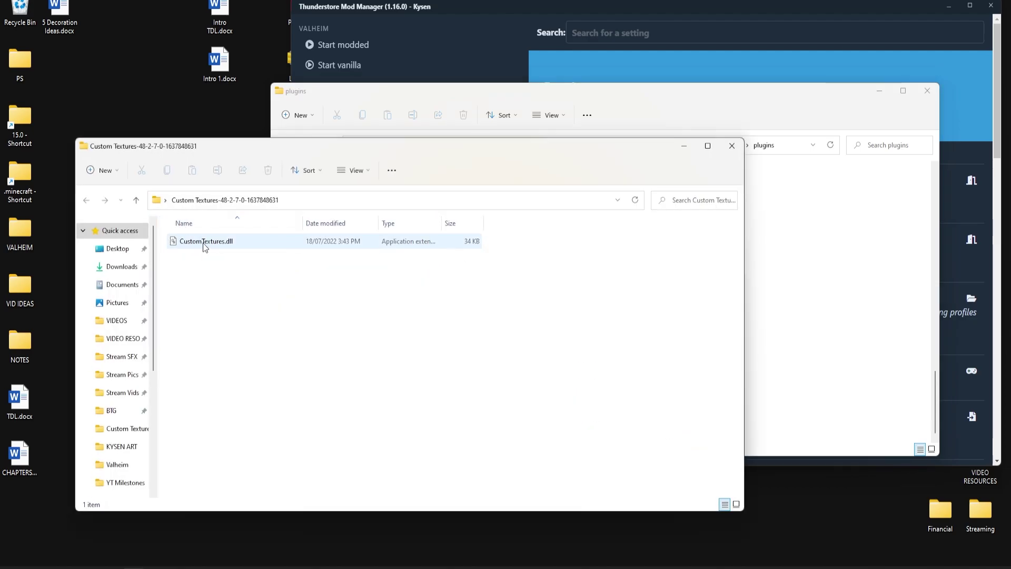
{"action": "left_click_drag", "start_coordinate": [243, 245], "coordinate": [877, 336]}
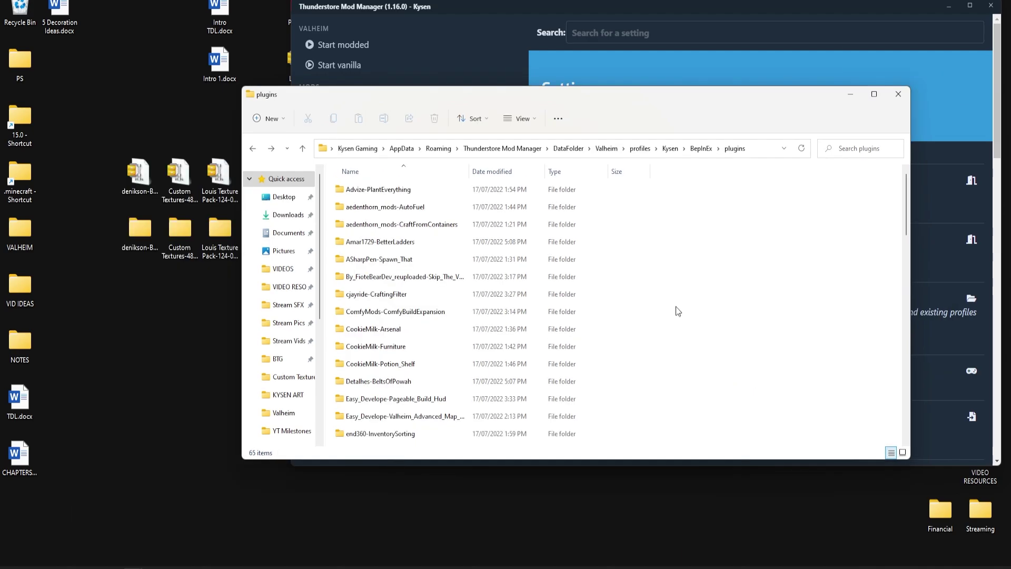
Step: Create a folder named CustomTextures inside the profile's plugins folder
{"action": "right_click", "coordinate": [676, 309]}
{"action": "mouse_move", "coordinate": [721, 389]}
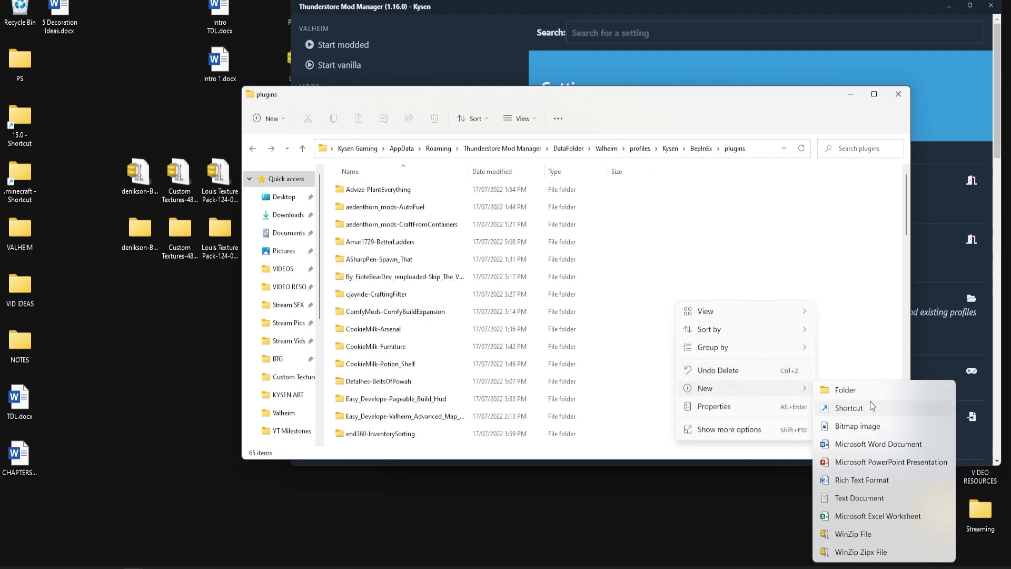
{"action": "left_click", "coordinate": [842, 389]}
{"action": "type", "text": "CustomTextures"}
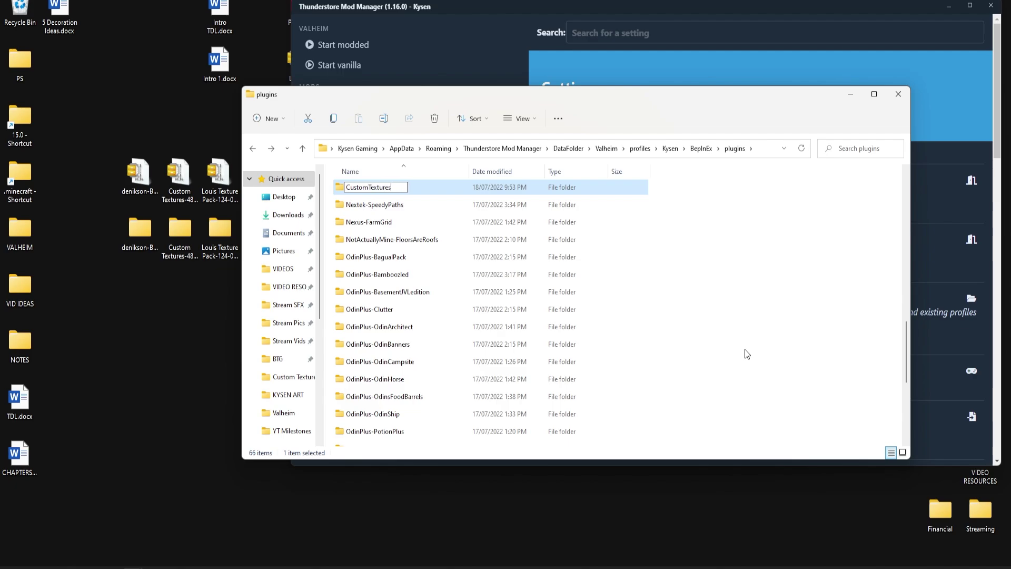
Step: Confirm the CustomTextures folder name and move all files from the extracted Louis Texture Pack folder into it
{"action": "key", "text": "Return"}
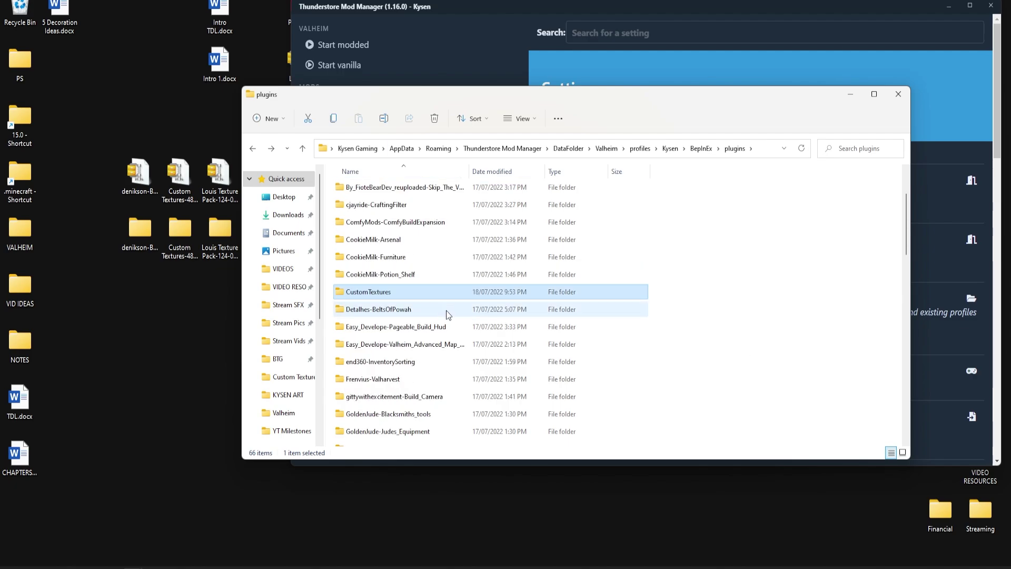
{"action": "double_click", "coordinate": [403, 292]}
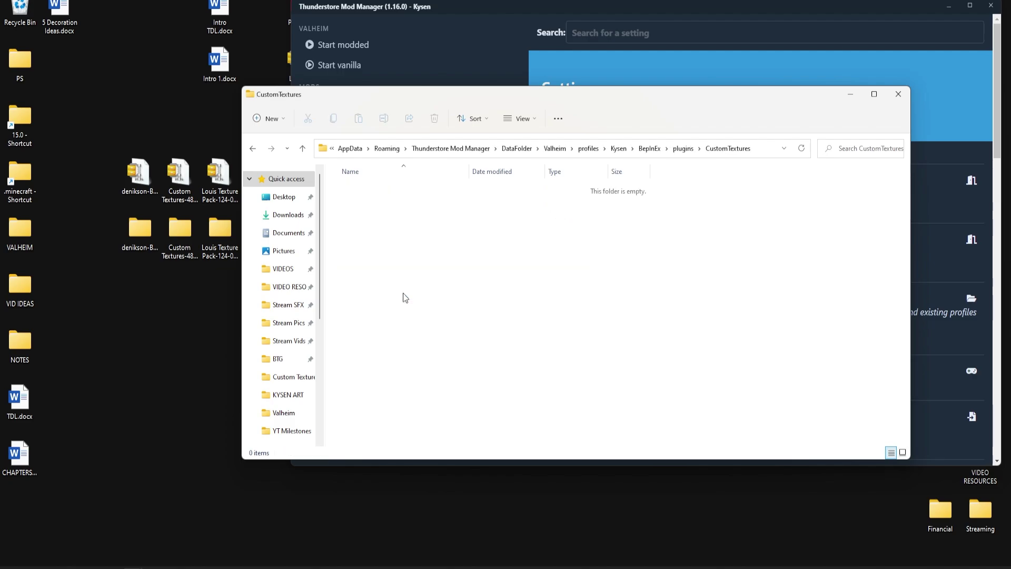
{"action": "double_click", "coordinate": [224, 231]}
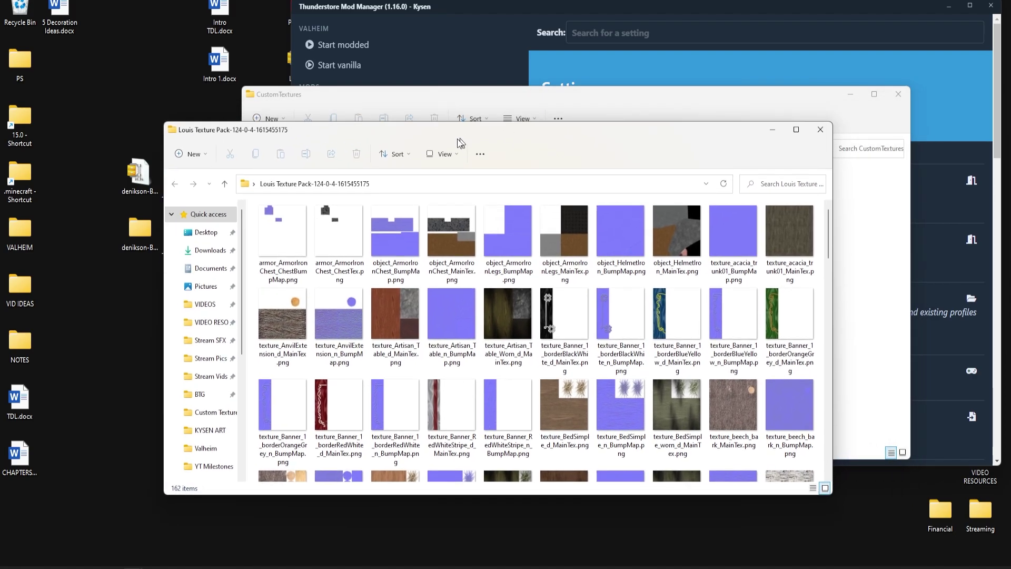
{"action": "left_click_drag", "start_coordinate": [461, 142], "coordinate": [362, 164]}
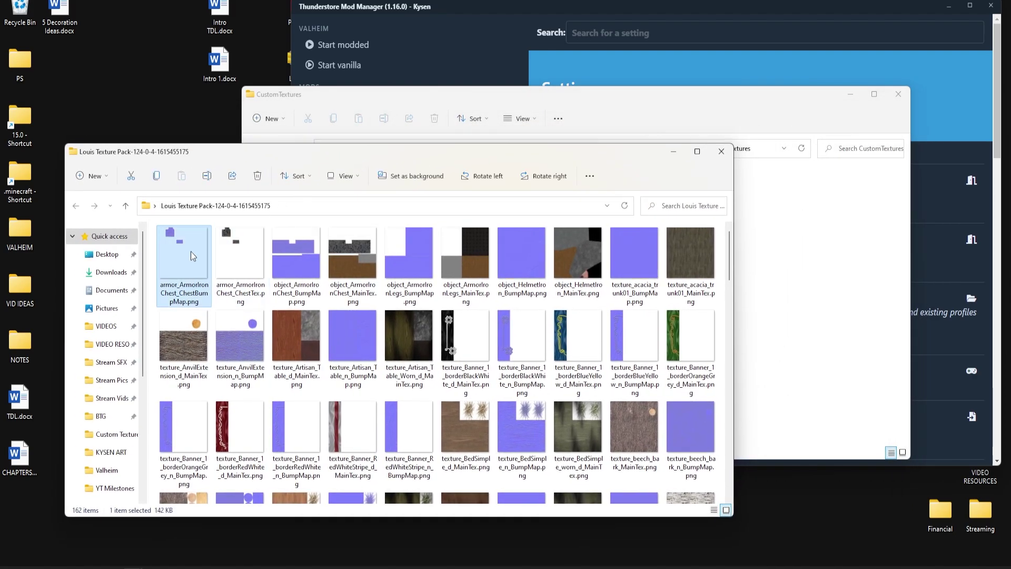
{"action": "key", "text": "ctrl+a"}
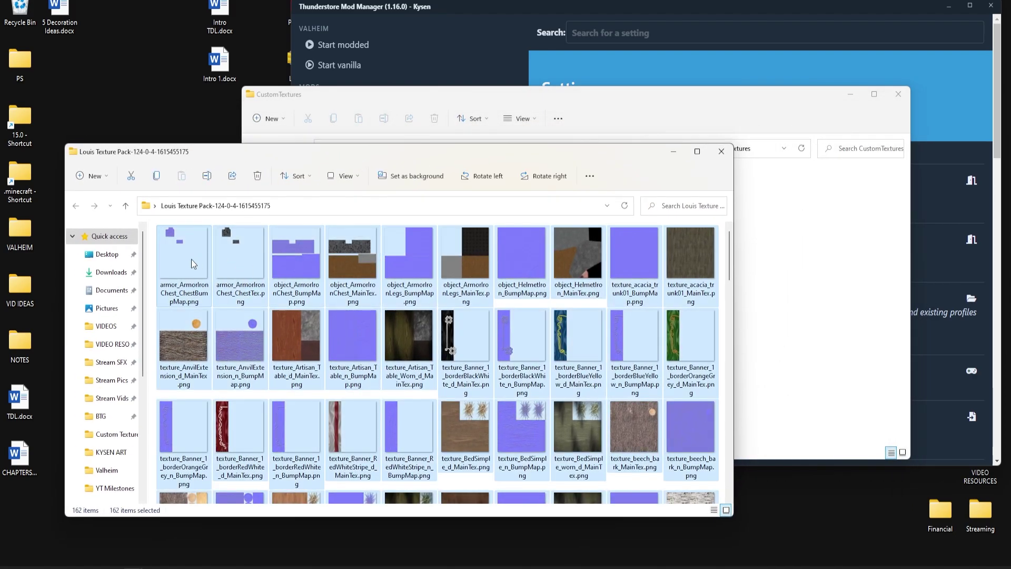
{"action": "left_click_drag", "start_coordinate": [240, 252], "coordinate": [789, 270]}
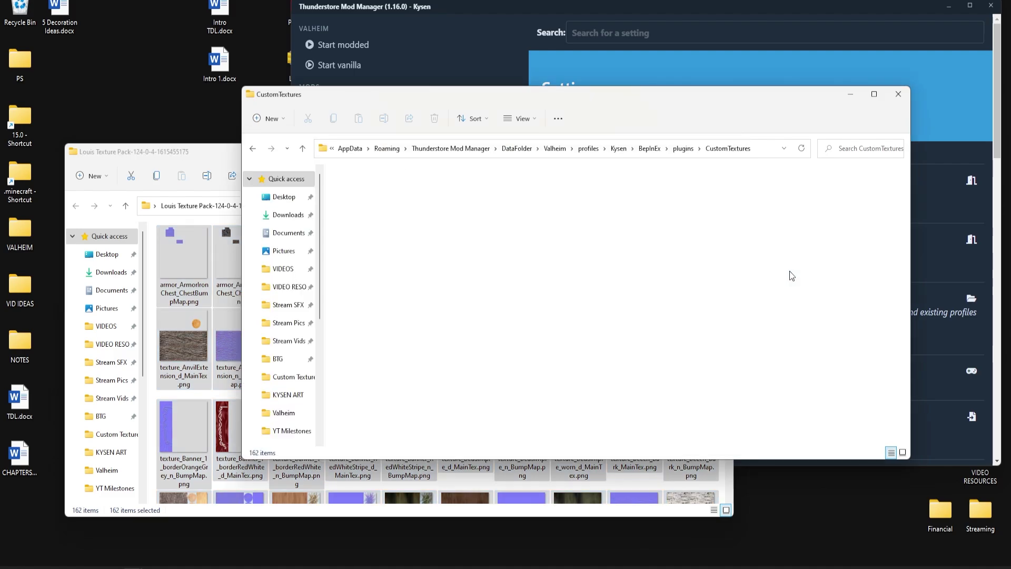
Step: Close the texture pack and CustomTextures folder windows, and start Valheim modded from Thunderstore Mod Manager
{"action": "left_click", "coordinate": [719, 152]}
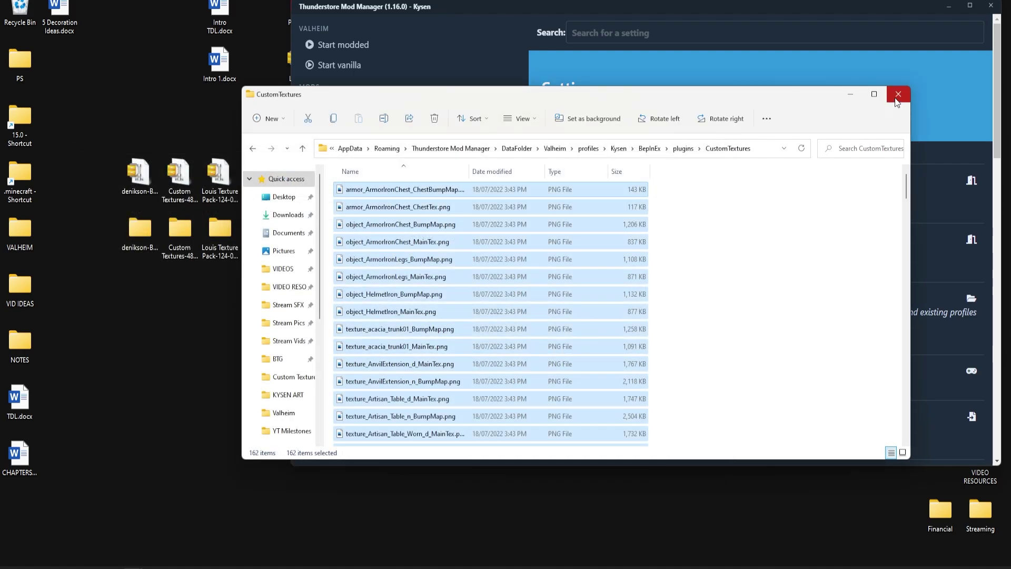
{"action": "left_click", "coordinate": [898, 93]}
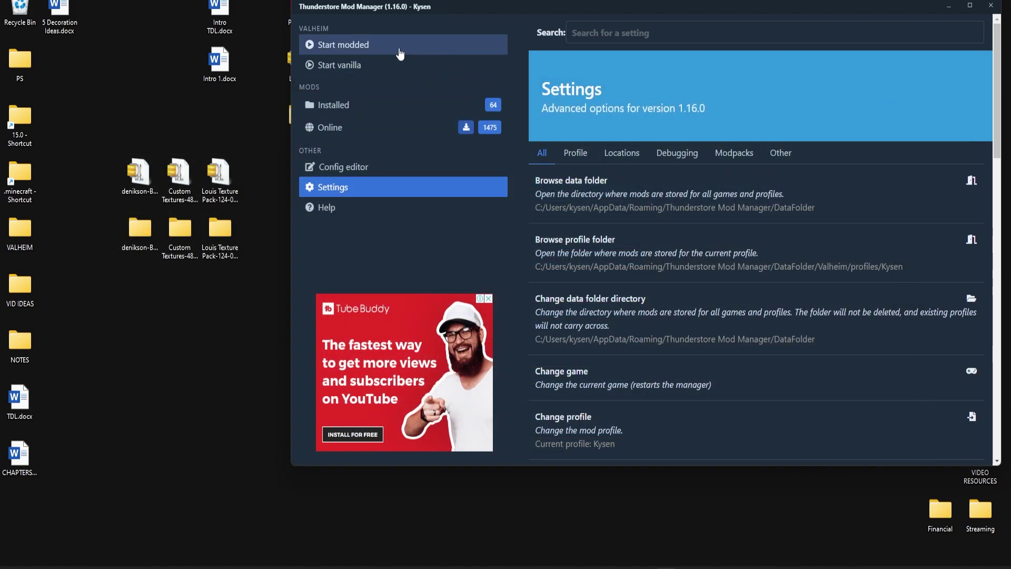
{"action": "left_click", "coordinate": [397, 48]}
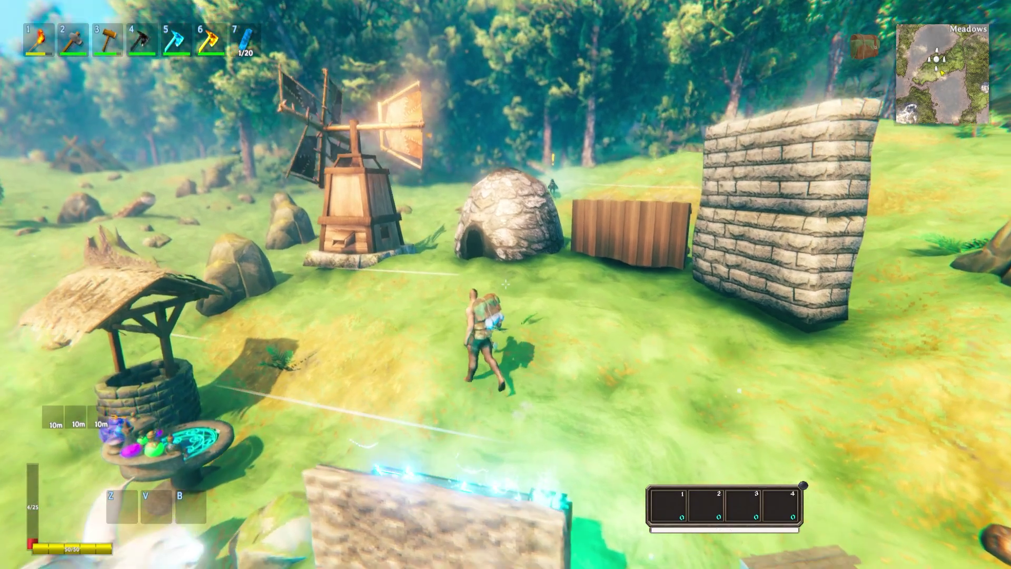
Step: Walk around the Meadows clearing in Valheim to examine the textures on the walls, windmill, kiln, well and crafting tables
{"action": "key", "text": "w"}
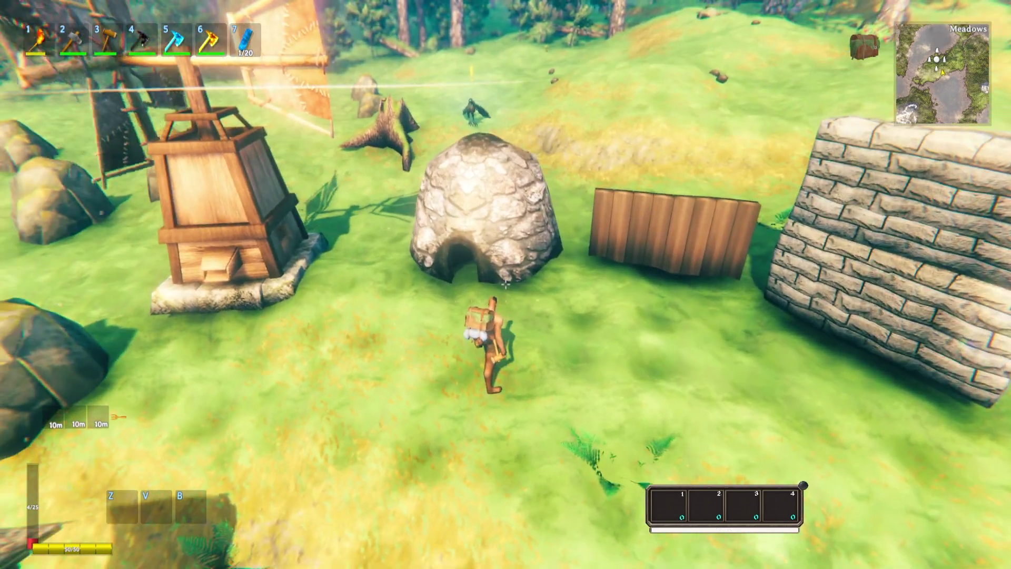
{"action": "key", "text": "w"}
{"action": "key", "text": "w"}
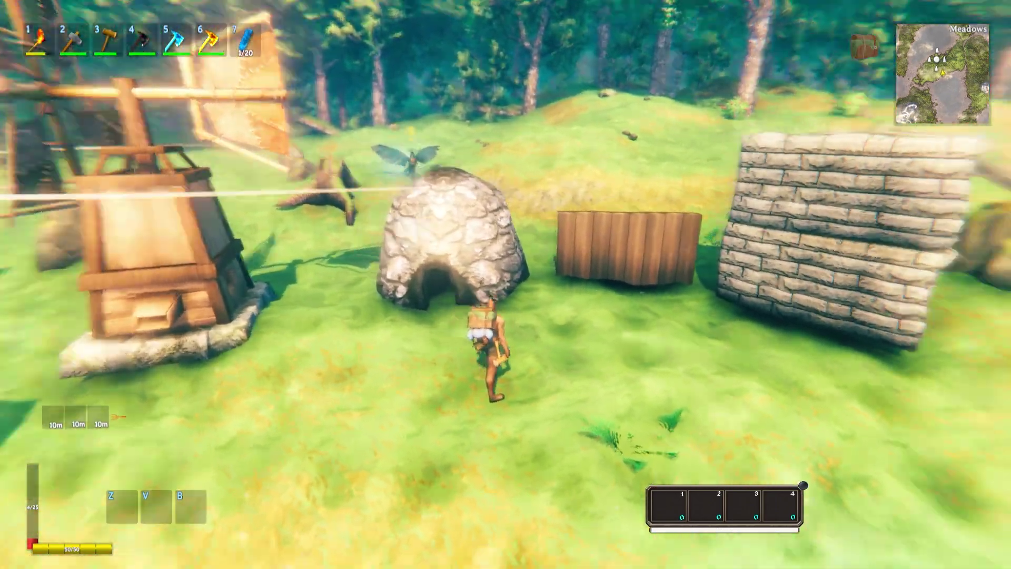
{"action": "key", "text": "w"}
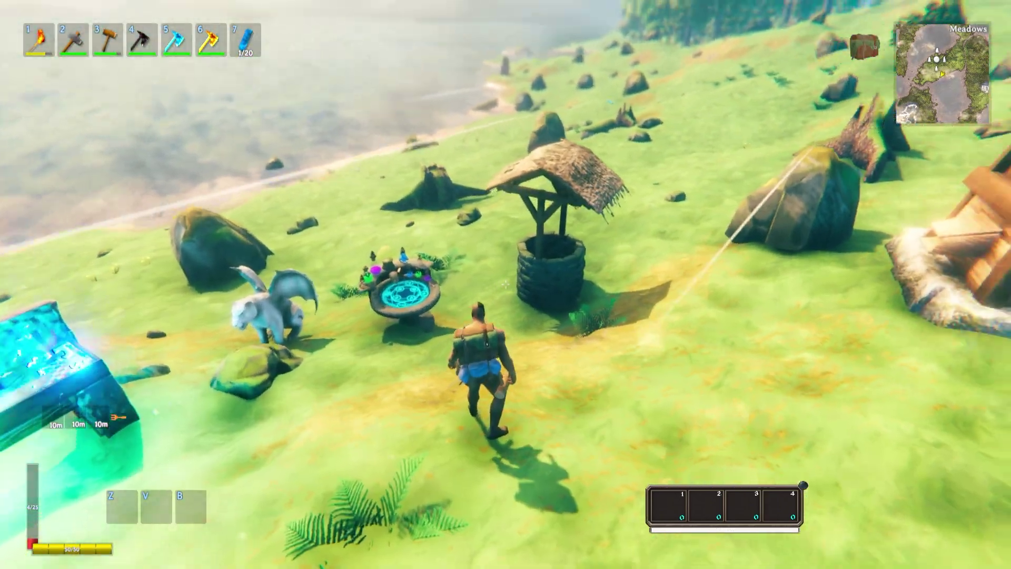
{"action": "key", "text": "w"}
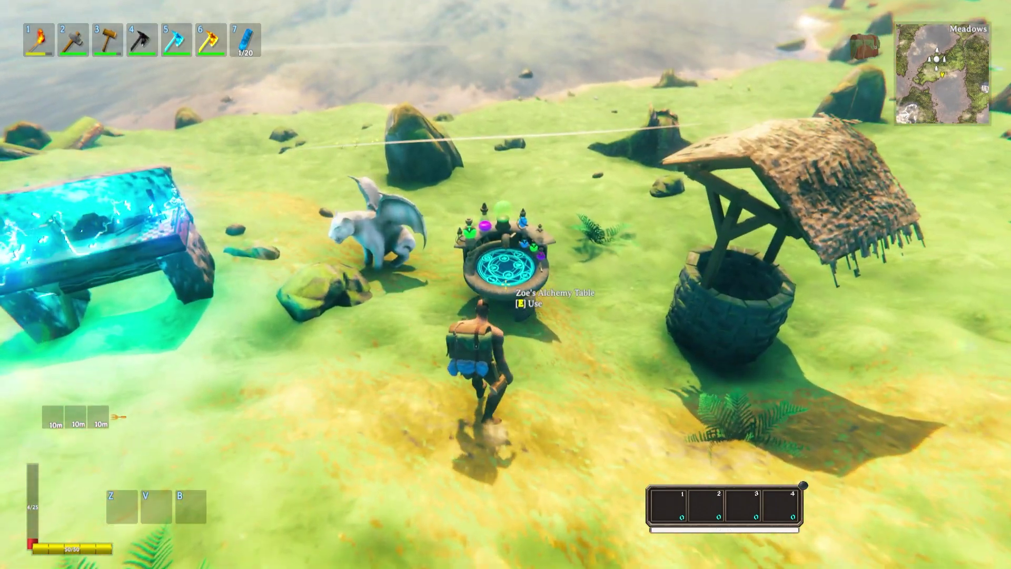
{"action": "key", "text": "w"}
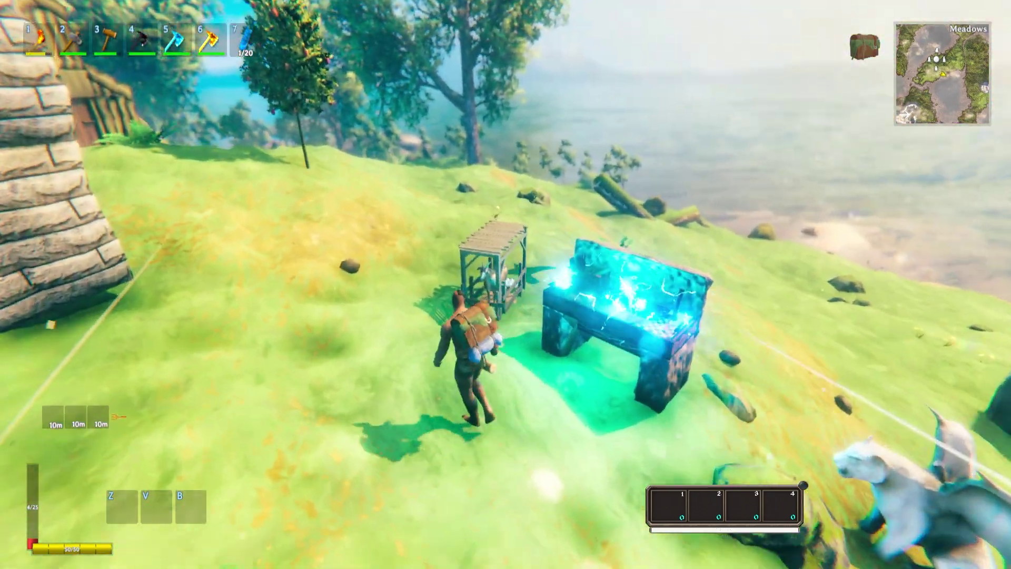
{"action": "key", "text": "w"}
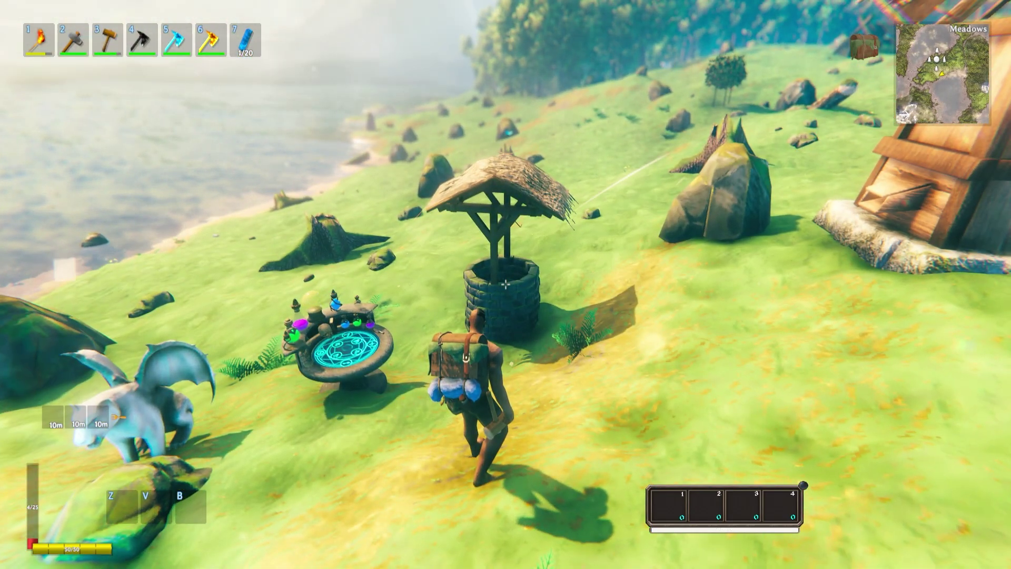
{"action": "key", "text": "w"}
{"action": "key", "text": "w"}
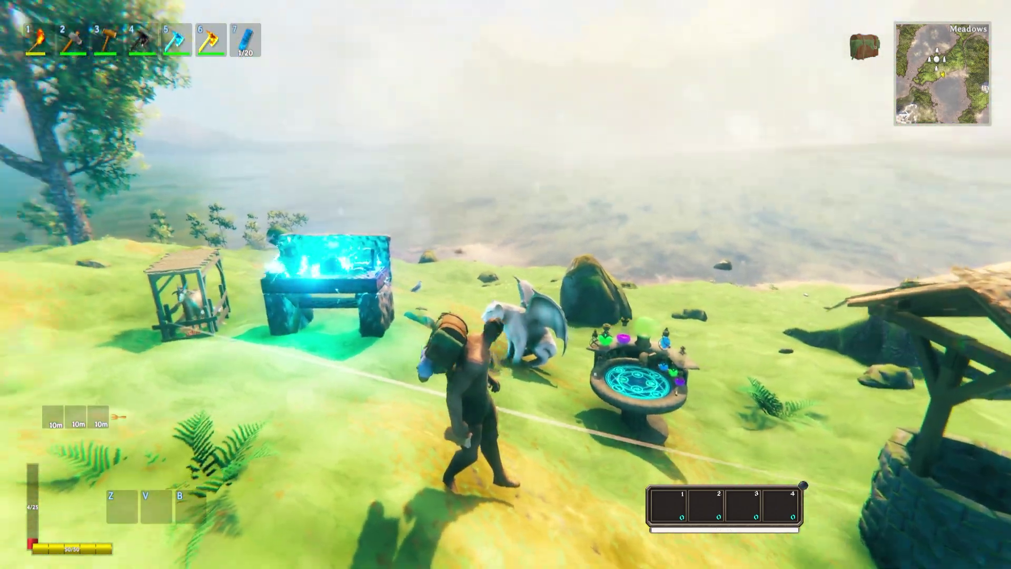
{"action": "key", "text": "w"}
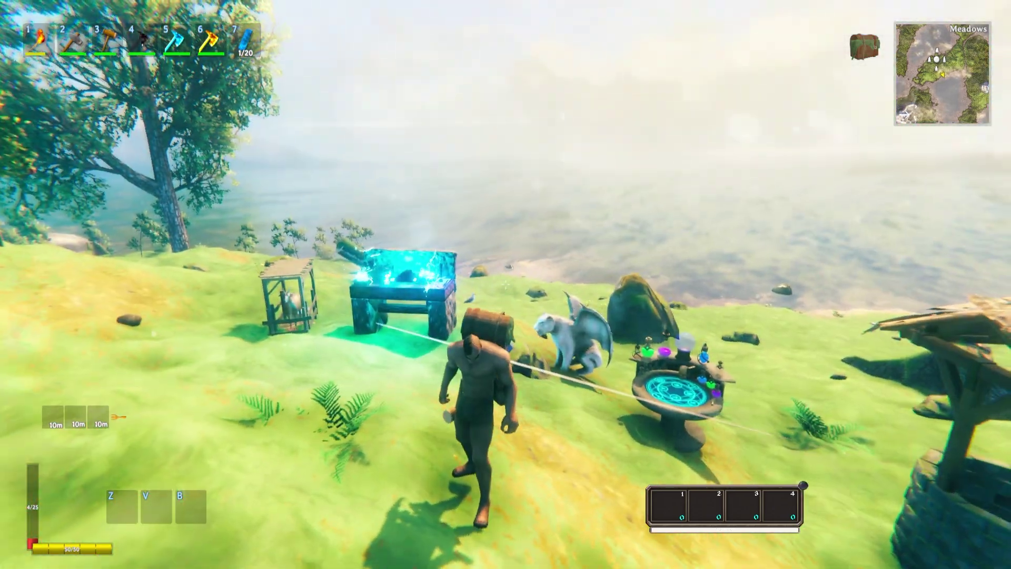
{"action": "key", "text": "w"}
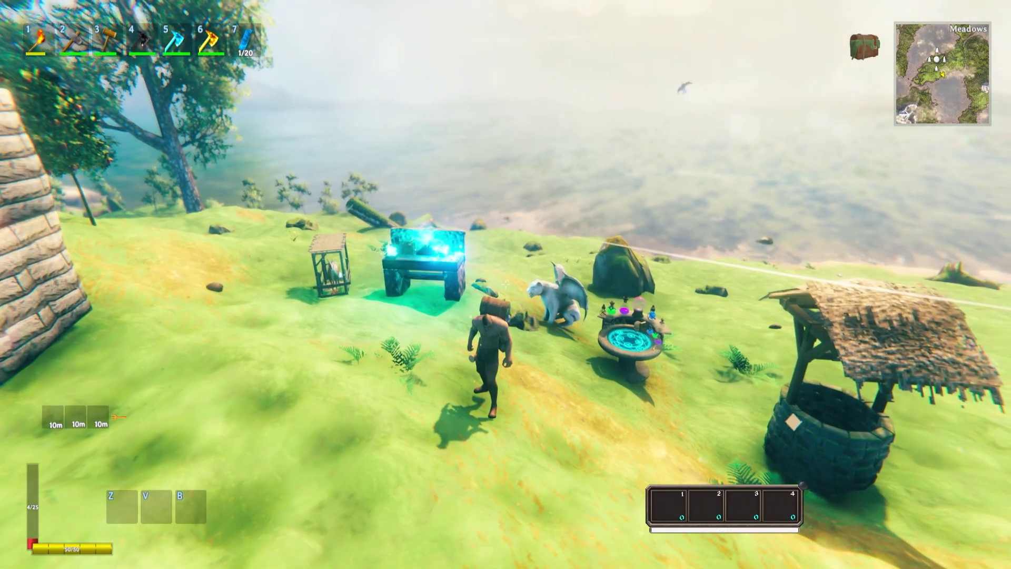
{"action": "key", "text": "w"}
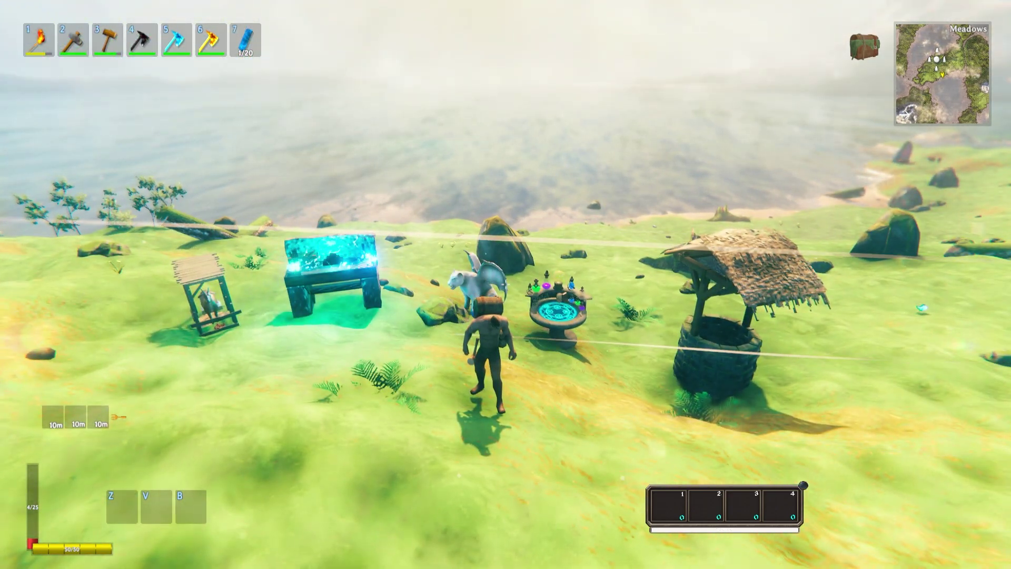
{"action": "key", "text": "w"}
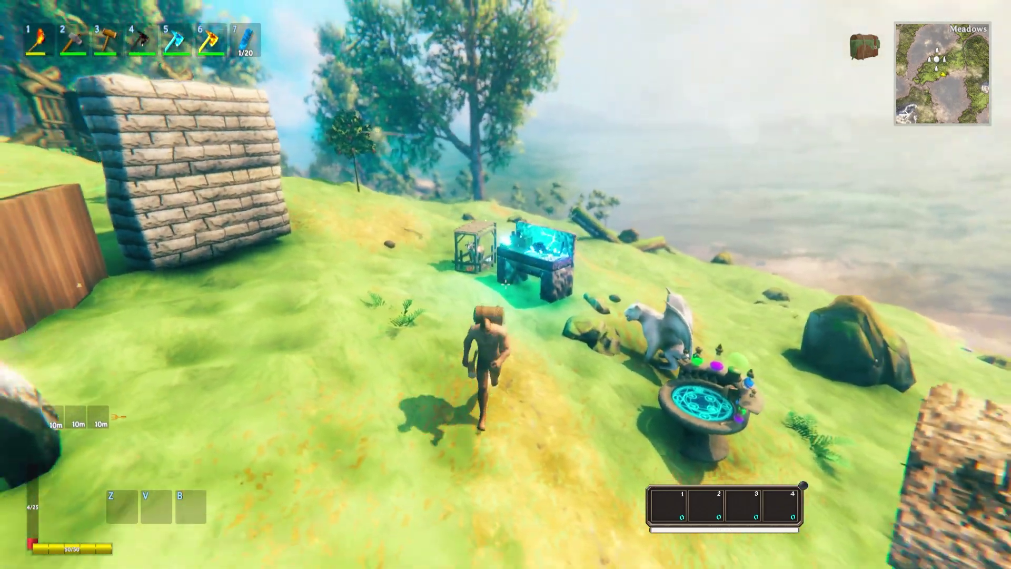
{"action": "key", "text": "s"}
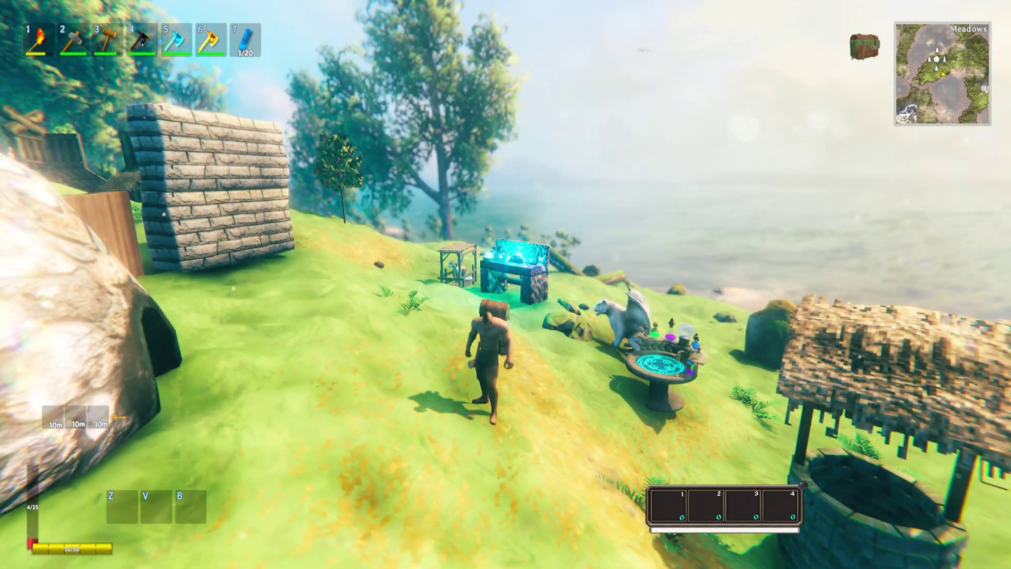